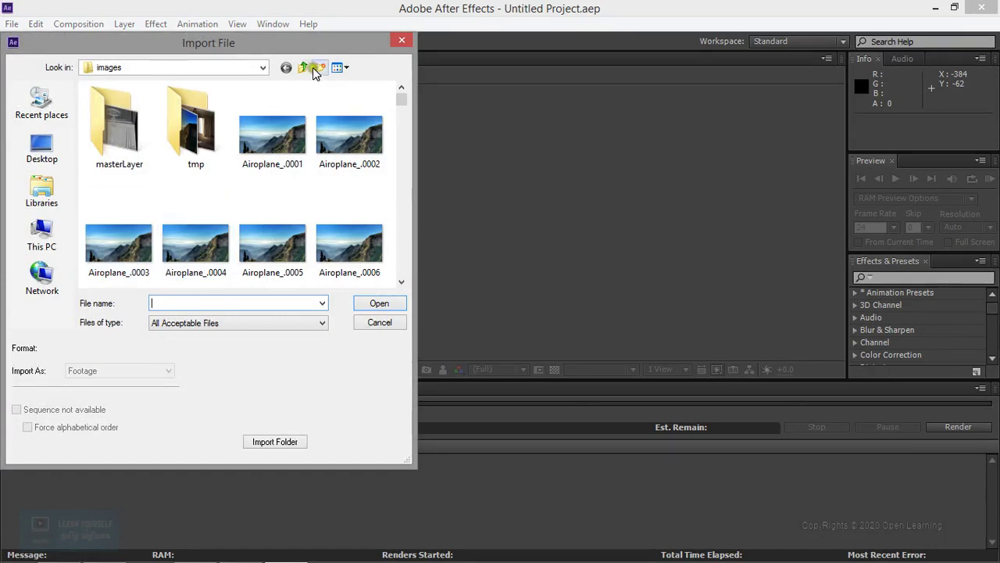
Import VID20200309181128.mp4 from the Footages folder and create a new composition from the clip.
scroll(141, 258, "down", 1)
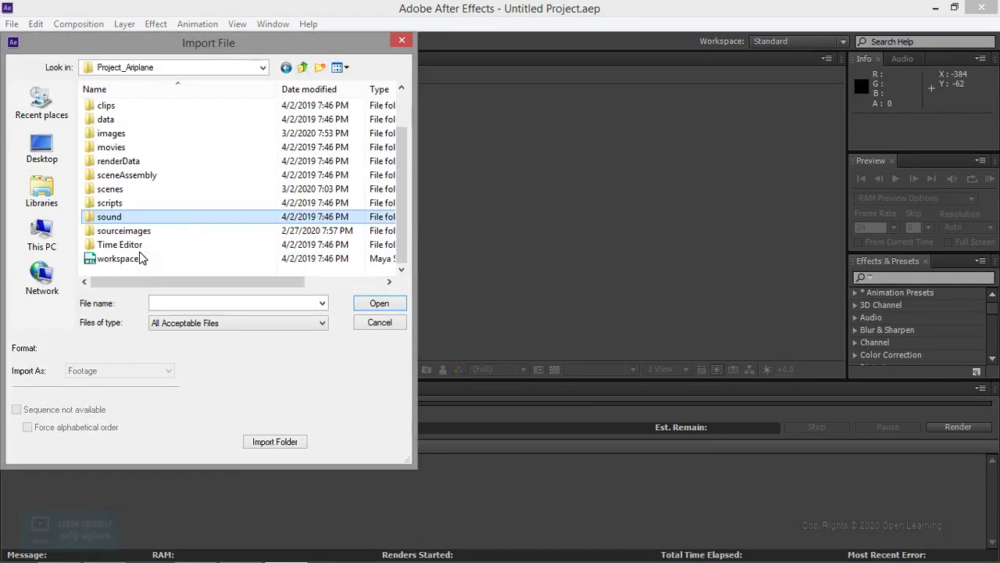
left_click(70, 233)
left_click(182, 238)
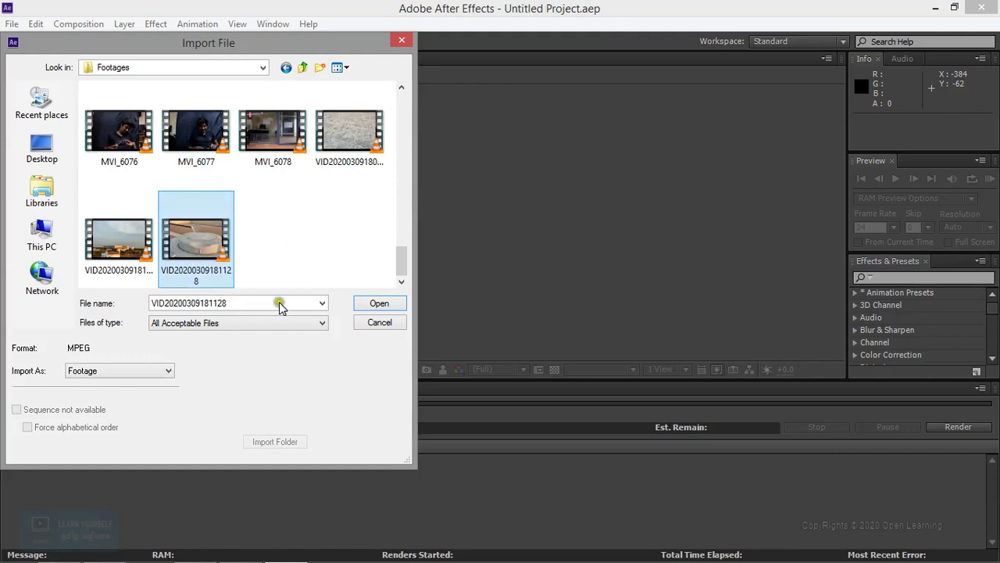
left_click(382, 307)
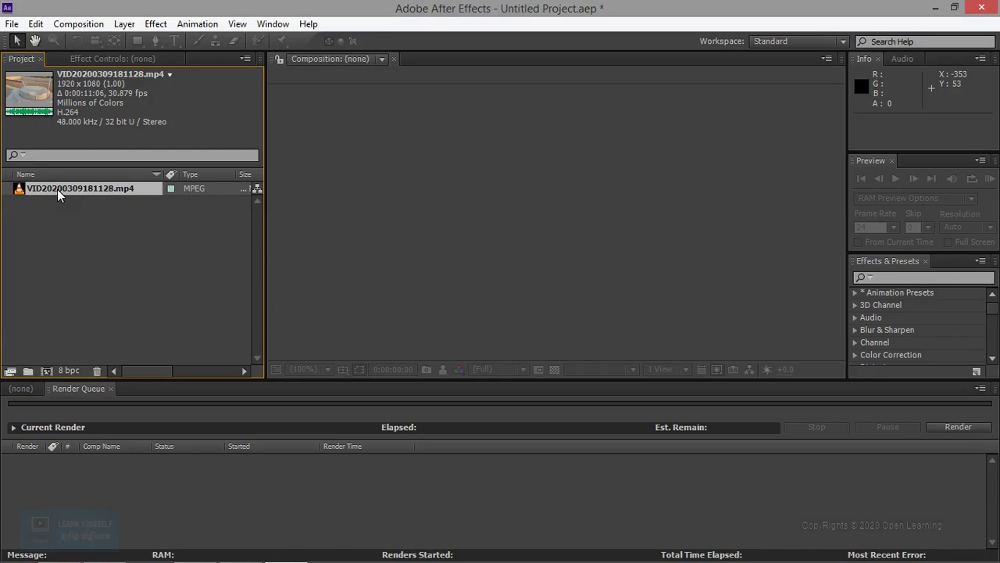
left_click_drag(57, 189, 44, 374)
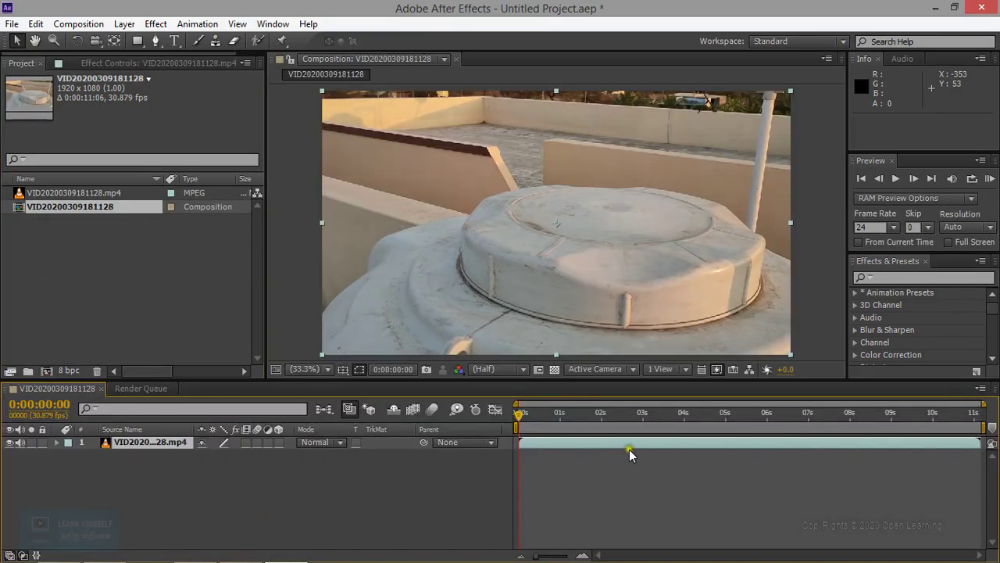
Scrub the composition to about 0:00:06:23 to preview the clip and return the playhead to the start.
left_click_drag(536, 418, 464, 440)
left_click_drag(521, 414, 804, 425)
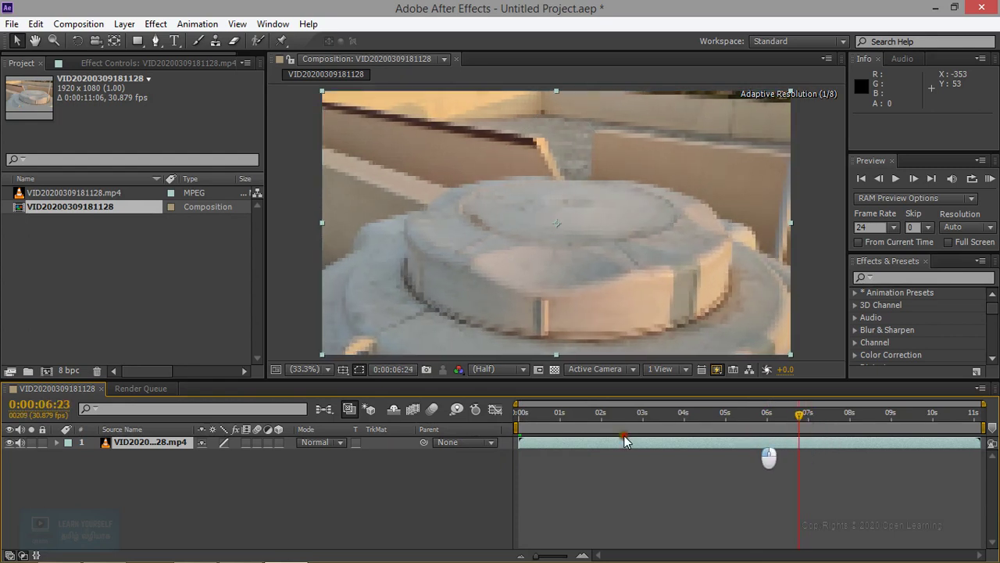
key("Home")
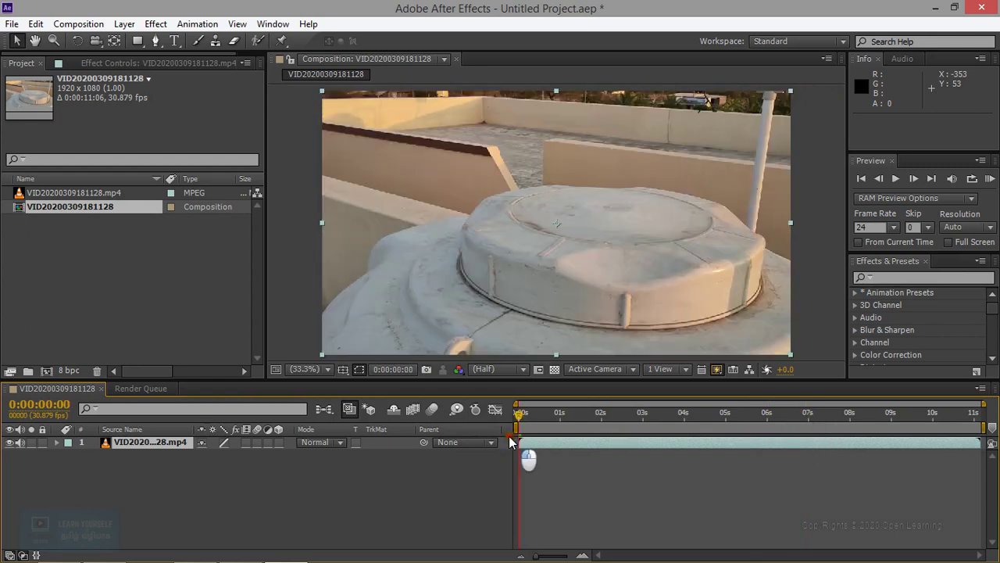
left_click(66, 22)
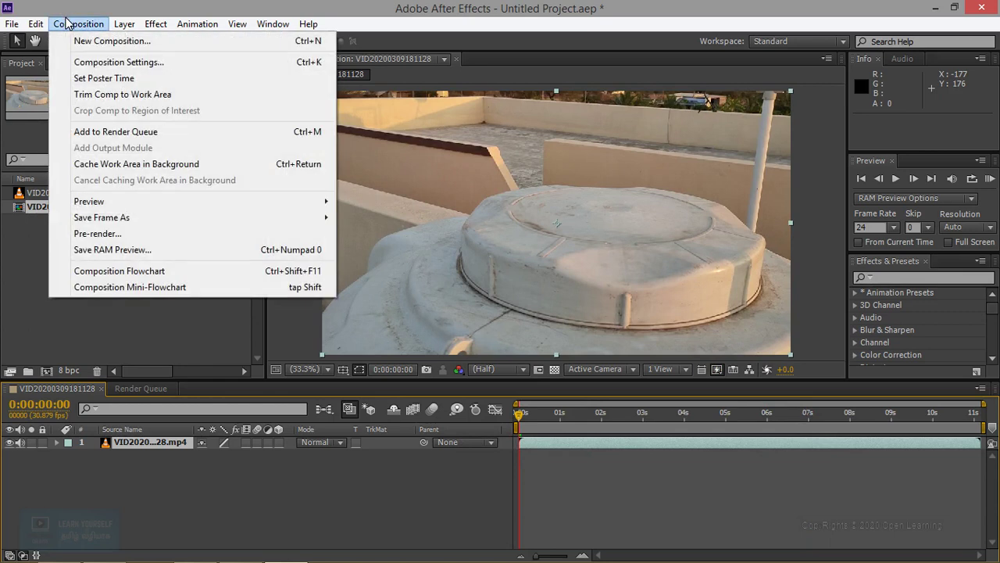
key("Escape")
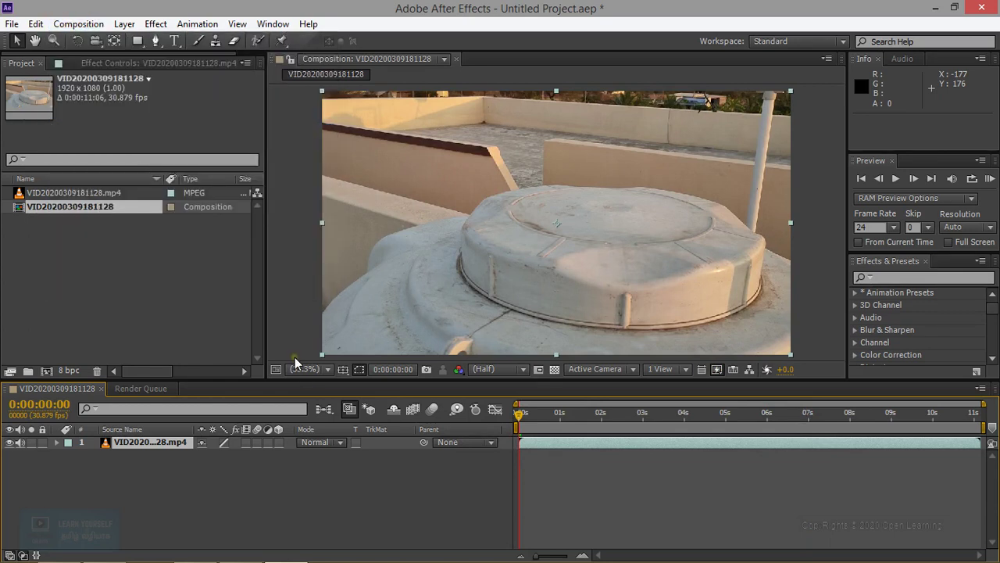
key("ctrl+m")
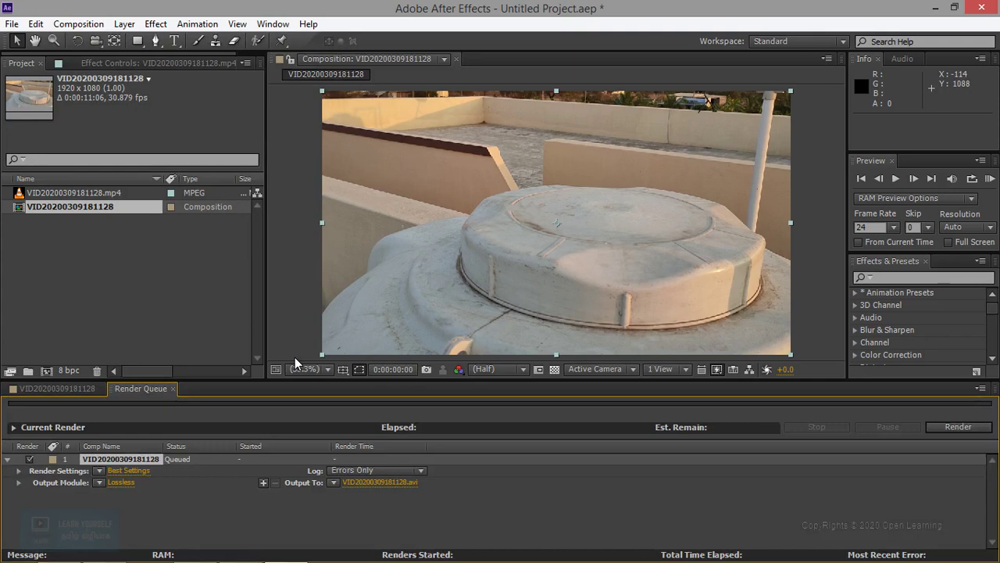
In the render settings, use a frame rate of 30 and set a custom time span ending at 0:00:07:00.
left_click(125, 469)
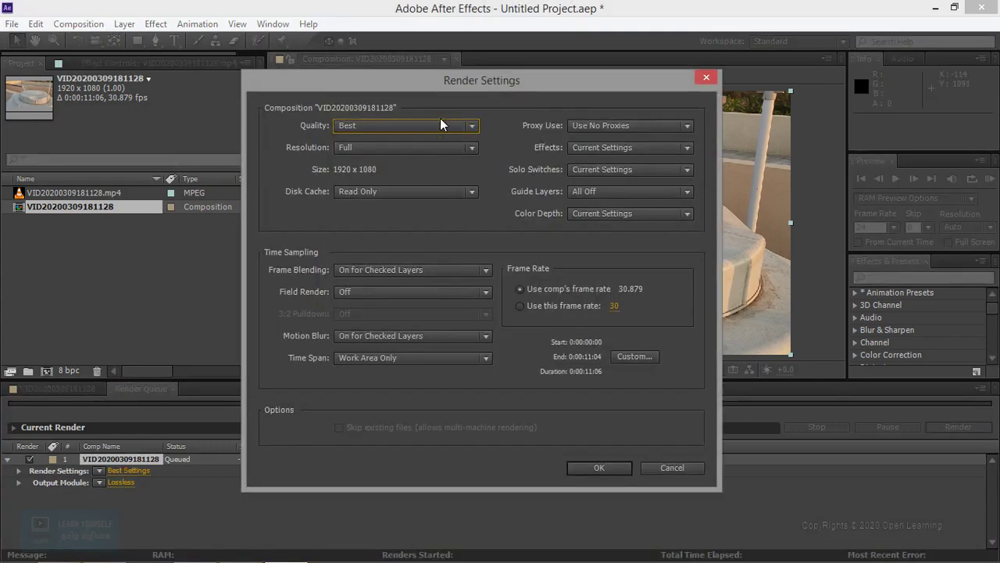
left_click(625, 305)
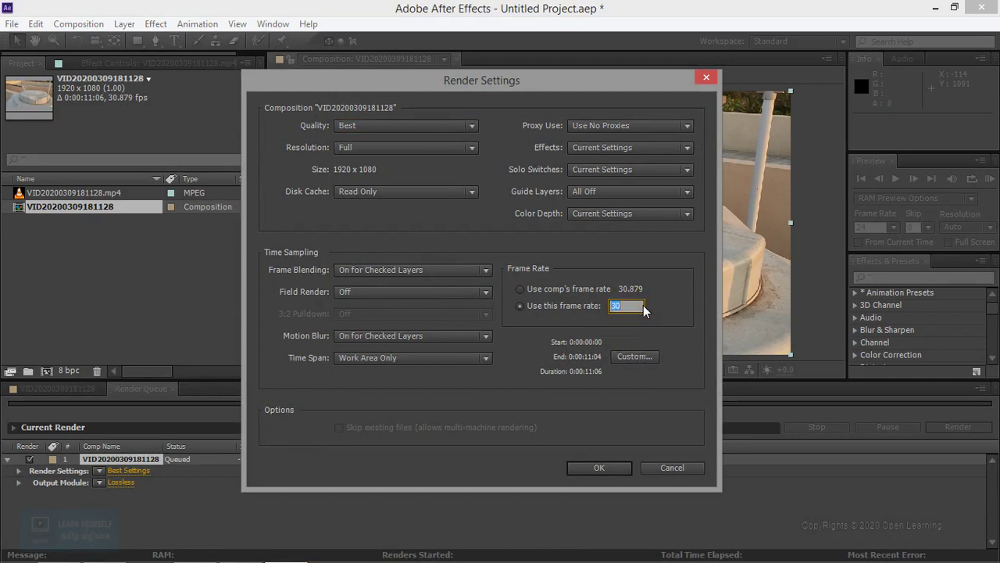
left_click(631, 358)
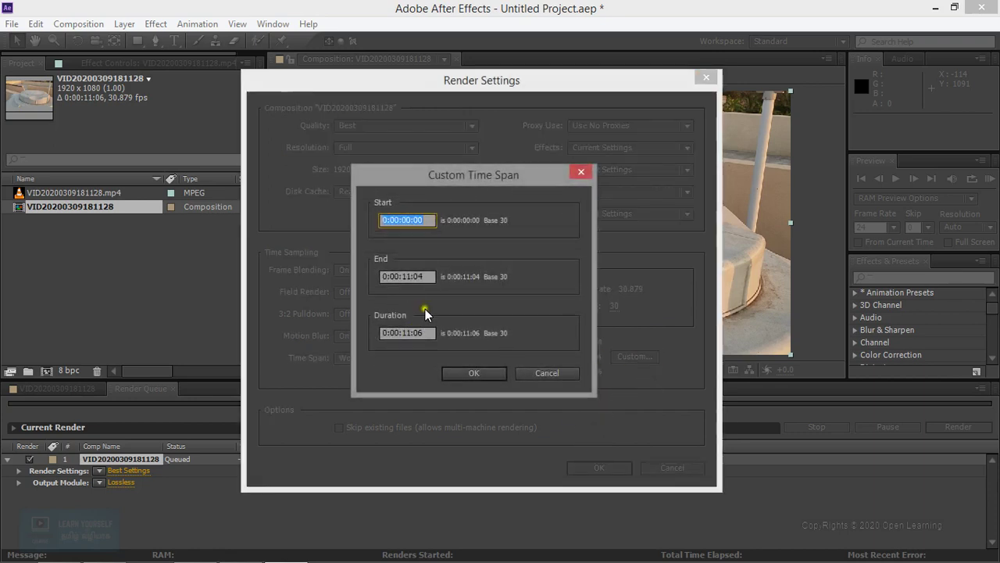
left_click_drag(402, 276, 413, 277)
type("07:00")
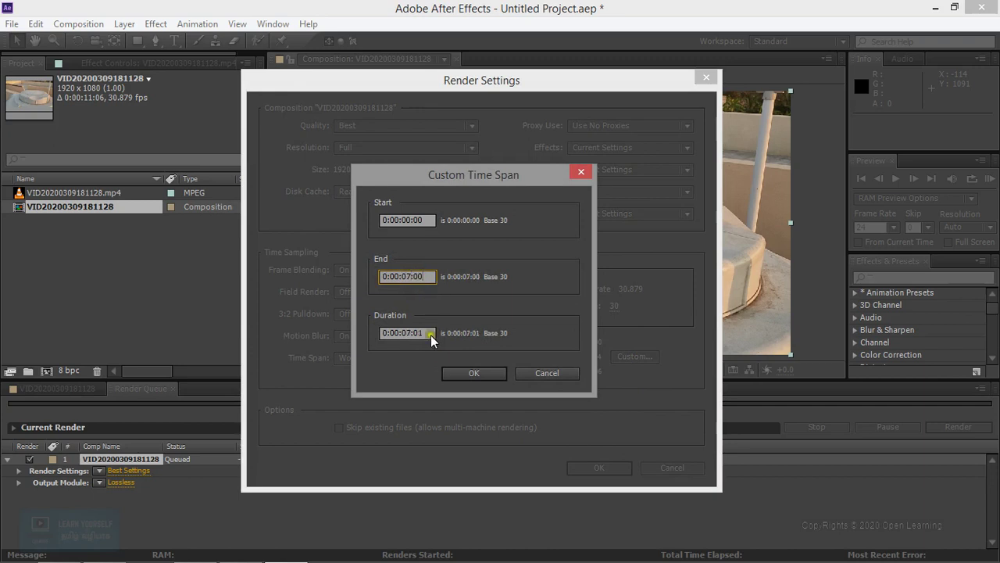
left_click(462, 371)
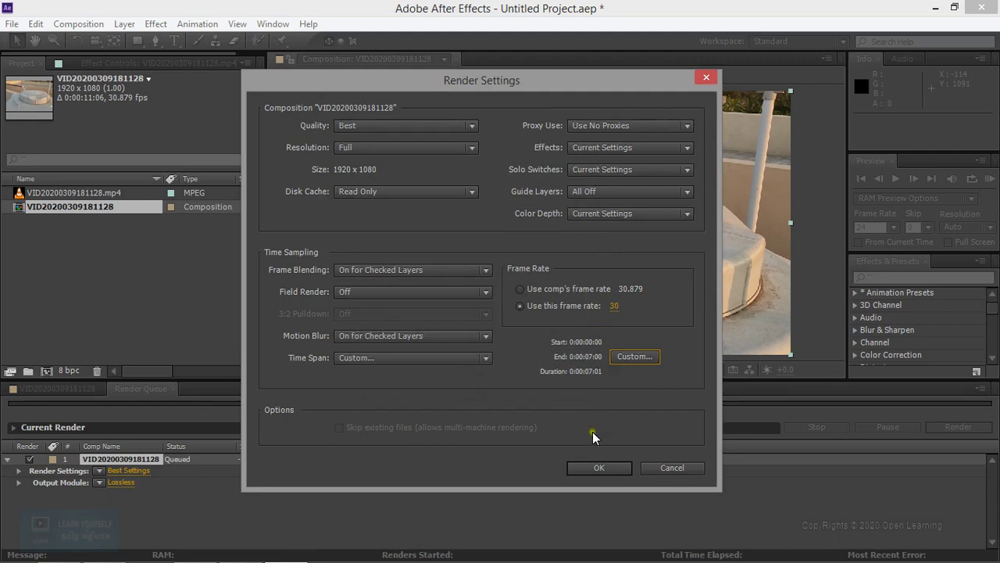
Compare the comp's frame rate option with the specified rate, keep the frame rate of 30, and apply the render settings.
left_click(556, 289)
left_click(576, 304)
left_click(616, 306)
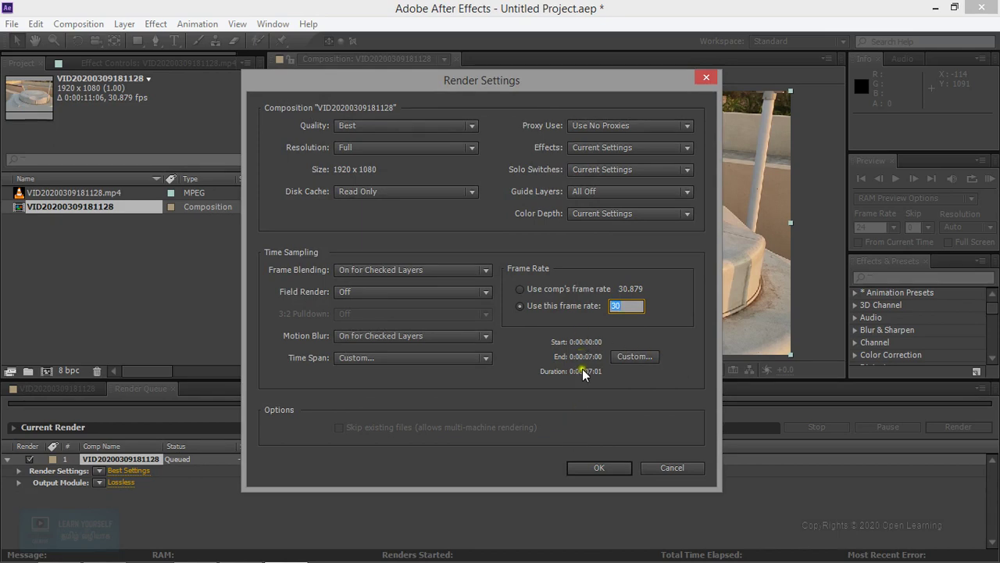
left_click(555, 292)
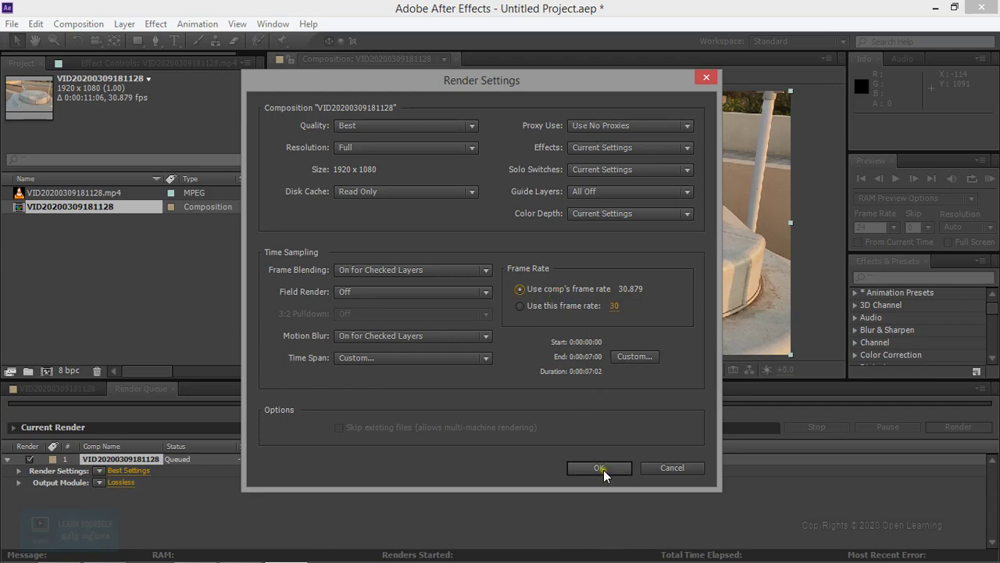
left_click(568, 282)
left_click(603, 463)
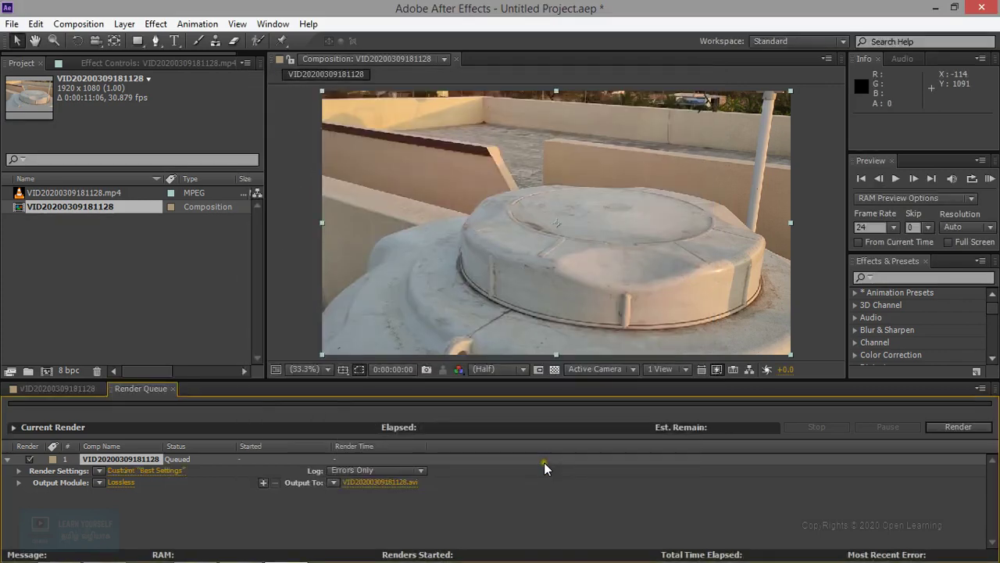
Set the output module format to PNG Sequence.
left_click(112, 479)
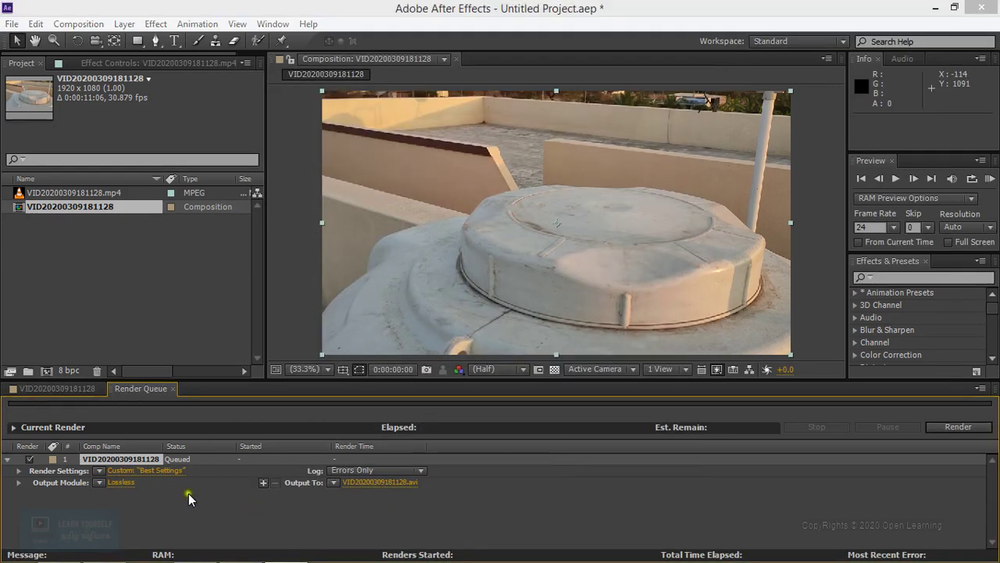
left_click(462, 110)
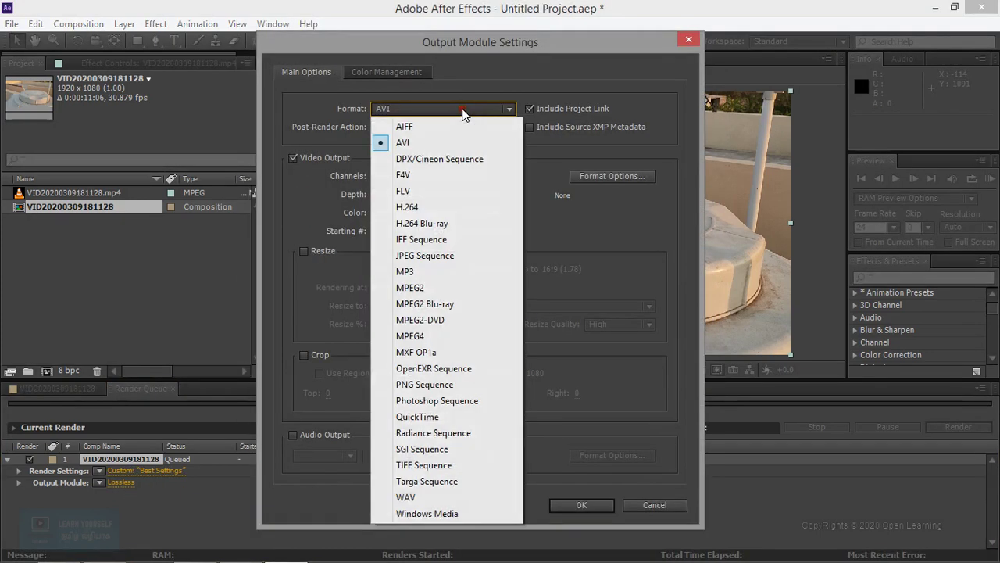
left_click(458, 225)
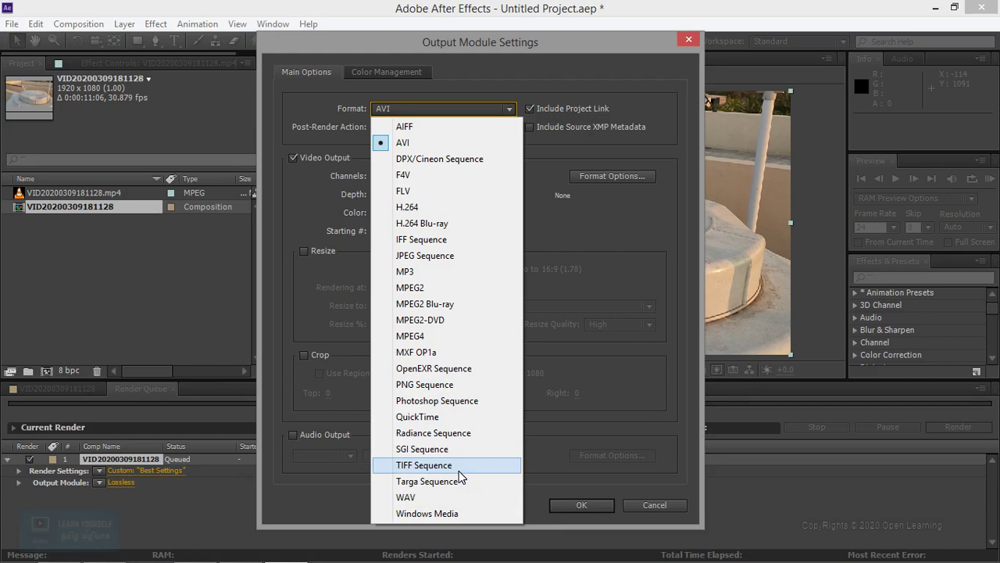
left_click(436, 384)
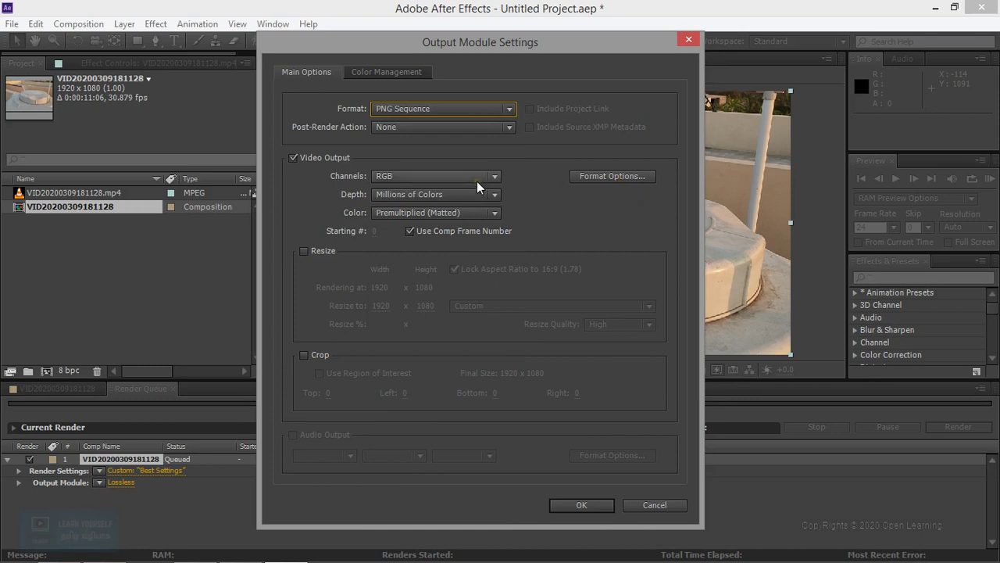
left_click(580, 506)
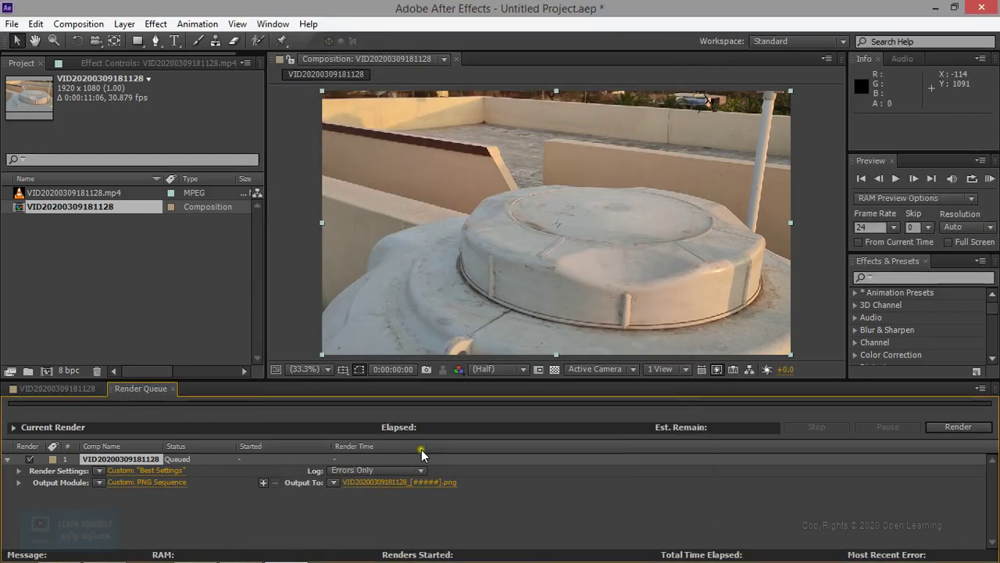
Set the render output to the ImageSeq folder with the file name ImageSeq_[#####].
left_click(400, 481)
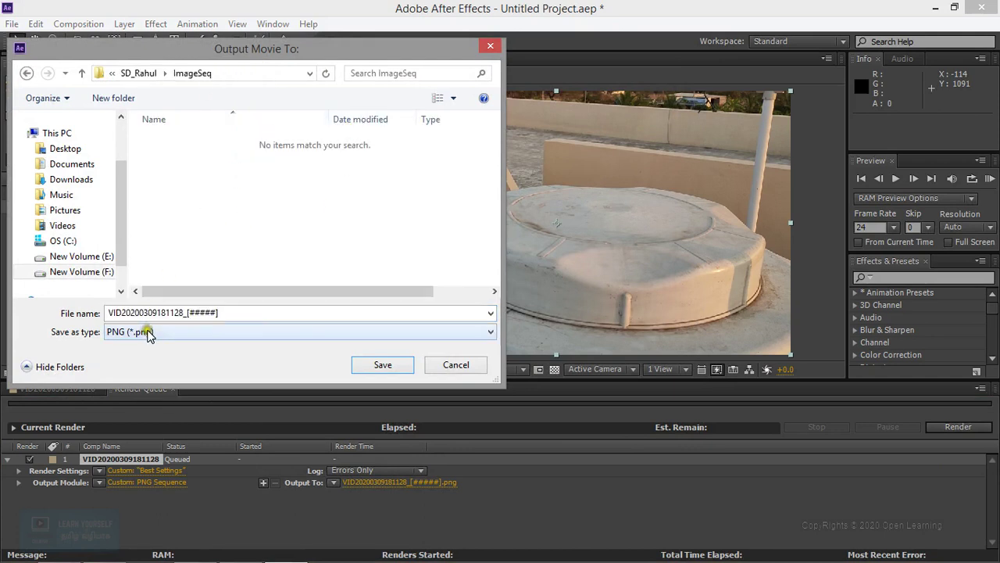
left_click(168, 312)
left_click(182, 313)
left_click_drag(183, 313, 109, 313)
key("BackSpace")
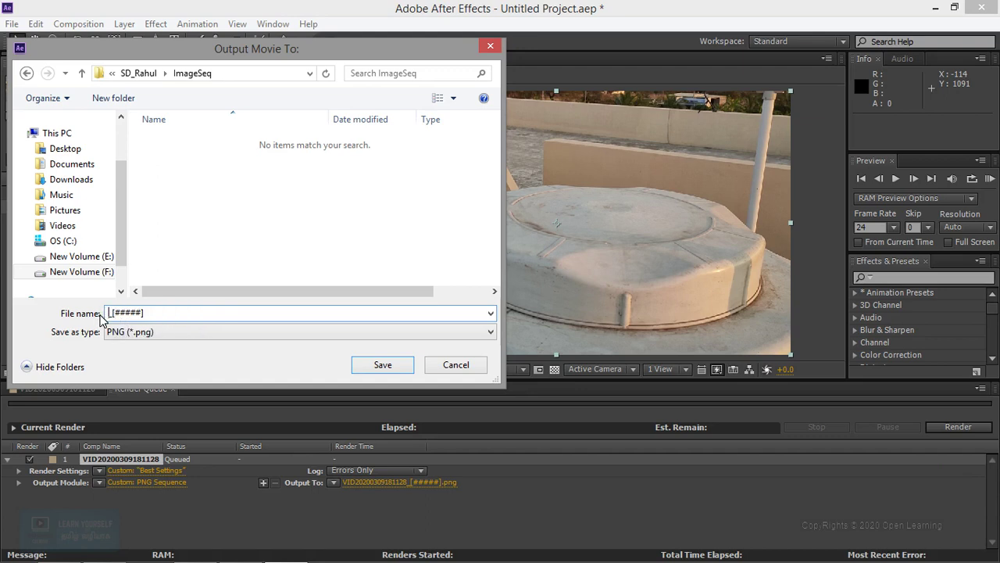
type("ImageSeq")
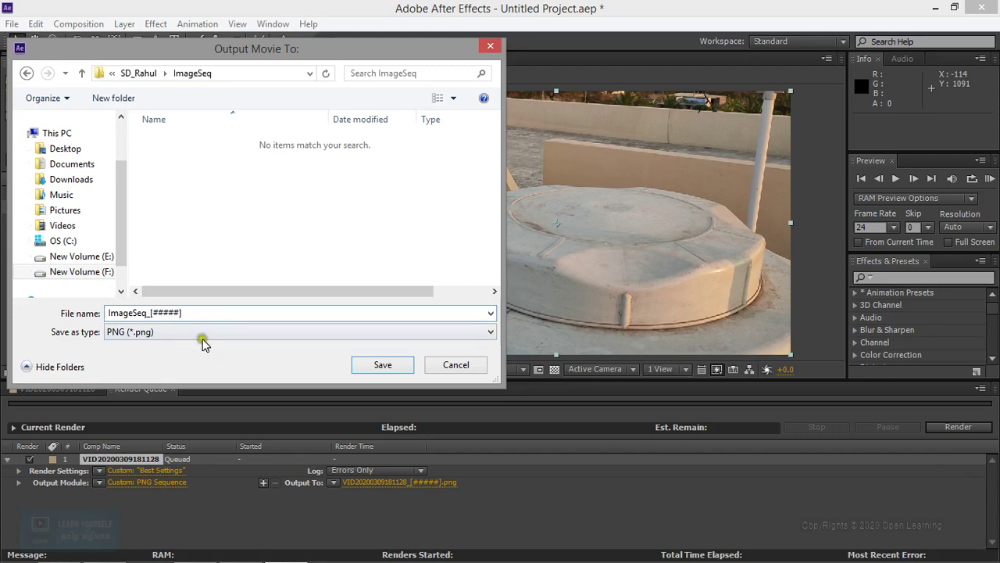
left_click(383, 366)
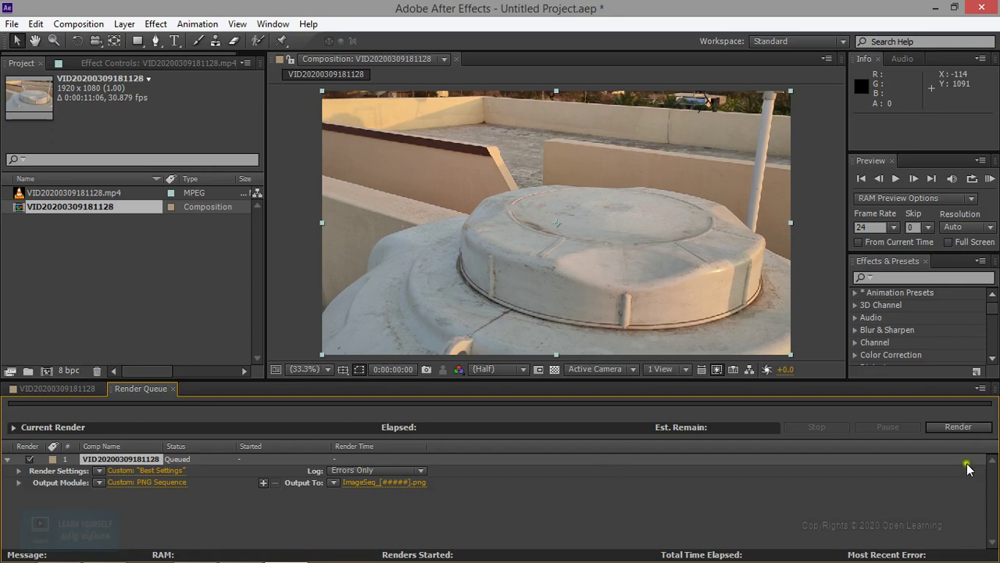
Render the queued composition and look through the exported PNG frames in the ImageSeq folder.
left_click(958, 428)
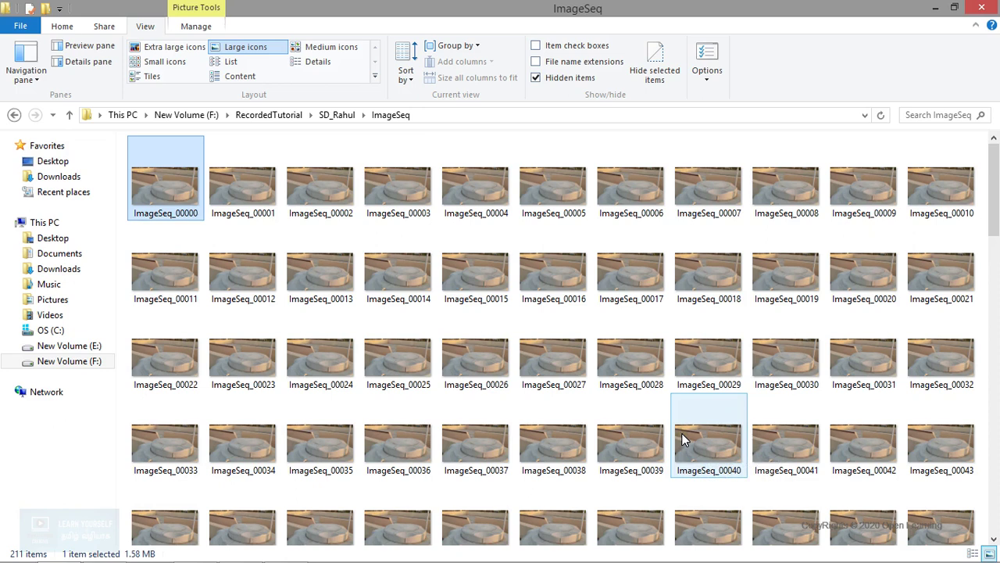
scroll(669, 468, "down", 15)
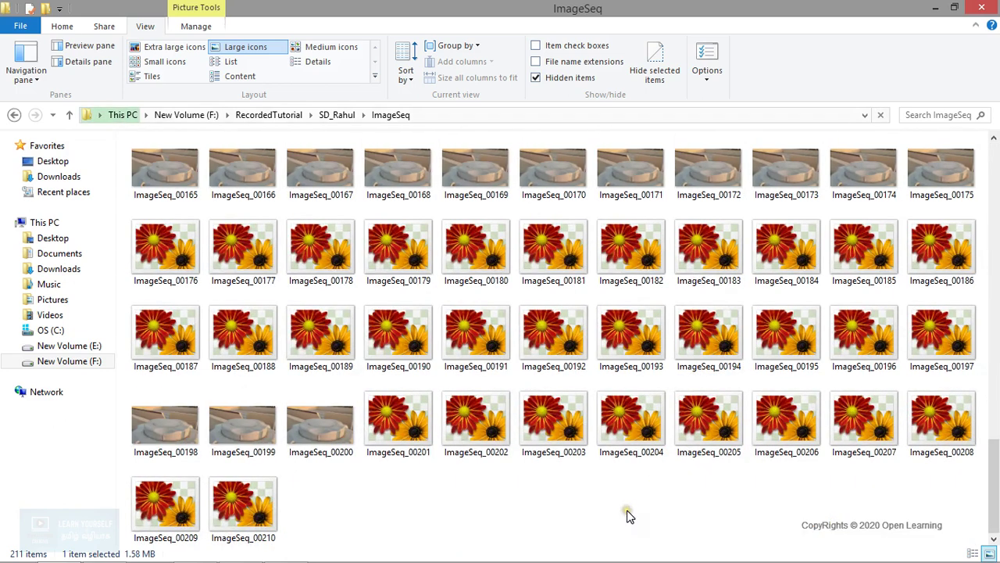
left_click(307, 434)
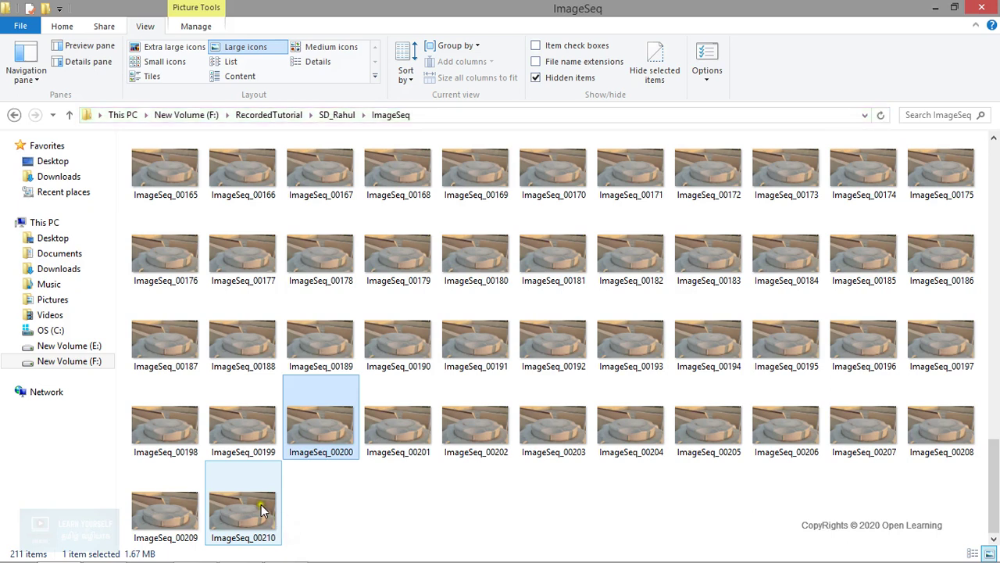
scroll(394, 492, "up", 8)
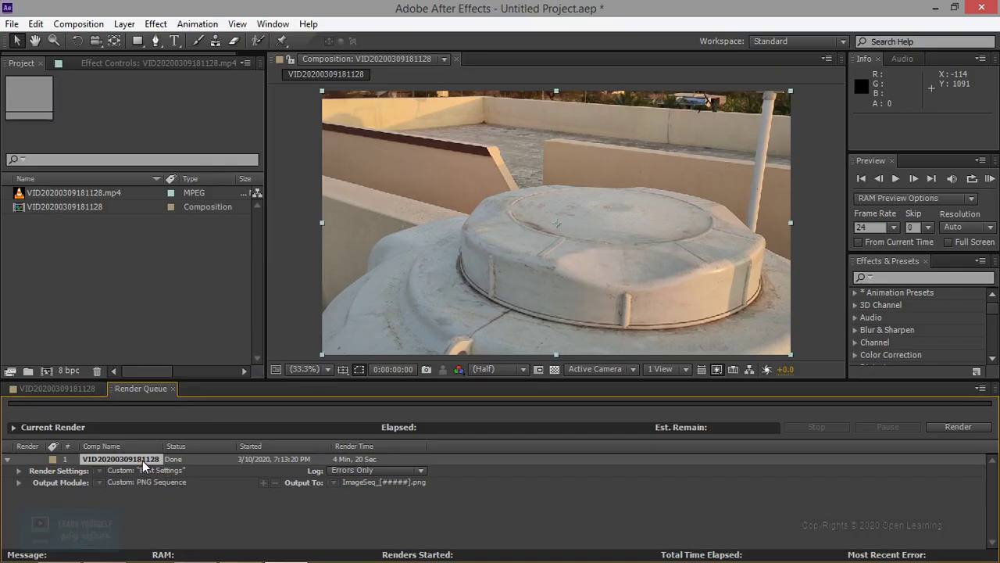
Duplicate the finished render queue item and review the copy's render settings.
key("ctrl+d")
left_click(160, 506)
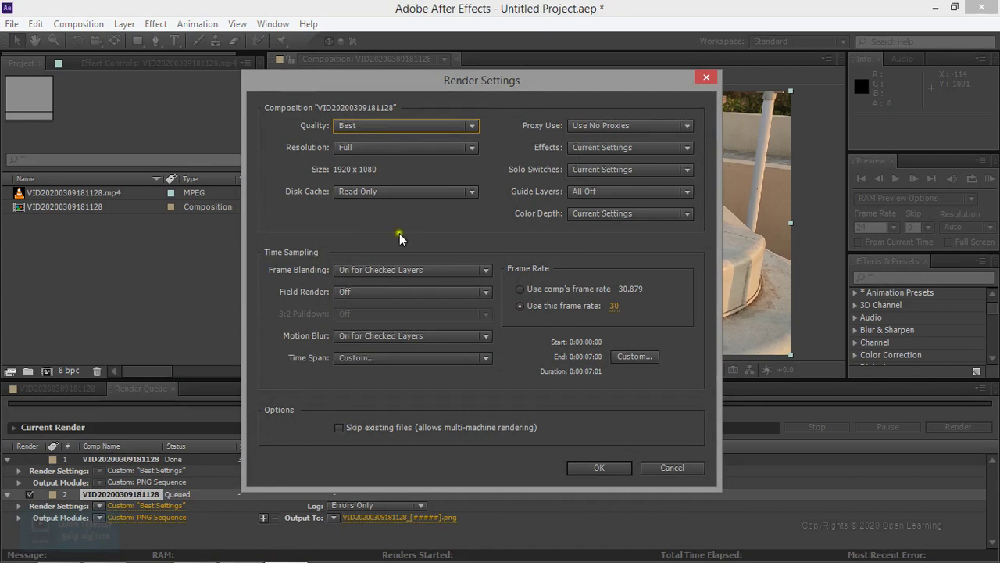
left_click(600, 468)
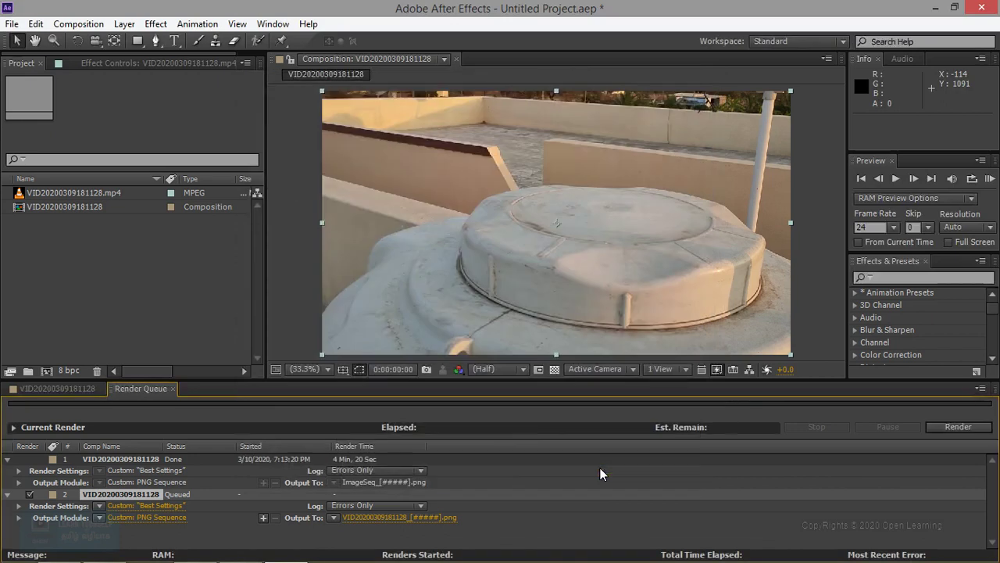
Set the render quality of the queued copy to Draft in its render settings.
left_click(142, 505)
left_click(403, 125)
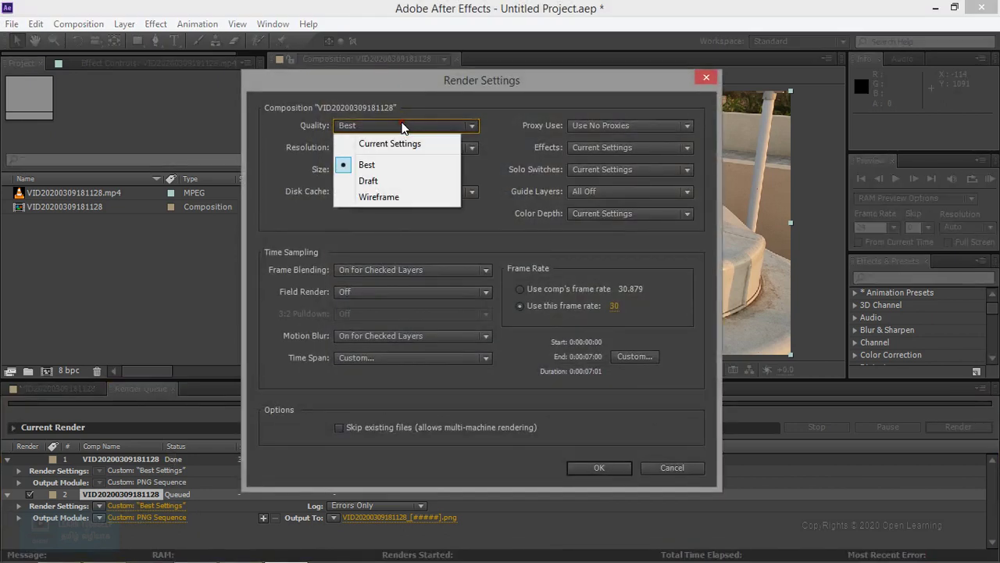
left_click(402, 180)
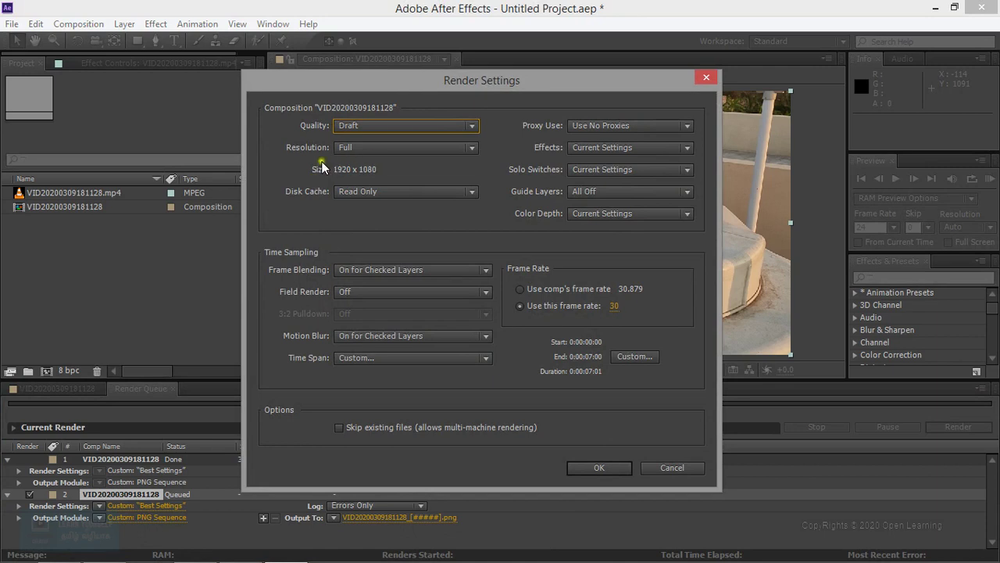
left_click(386, 124)
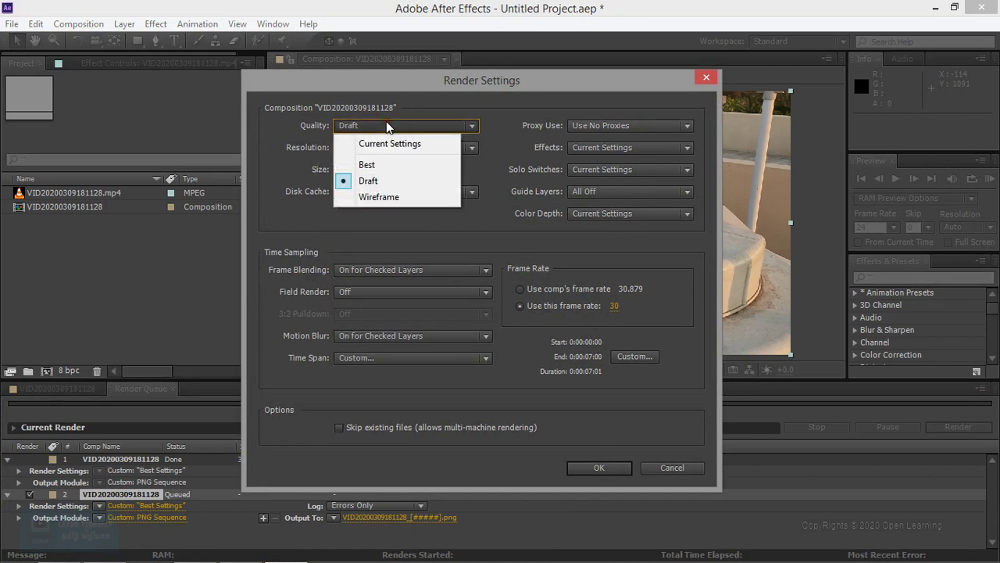
left_click(456, 234)
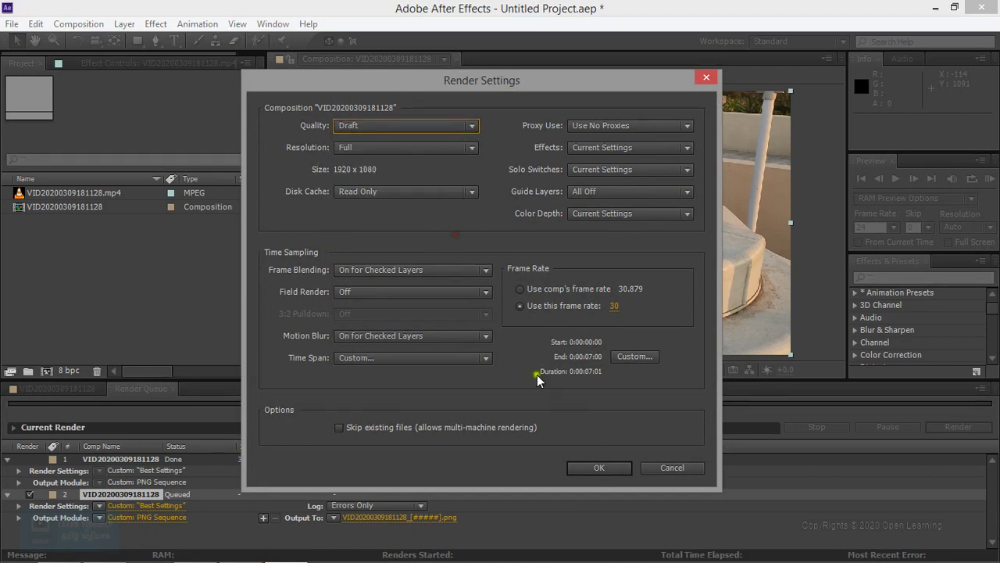
left_click(597, 470)
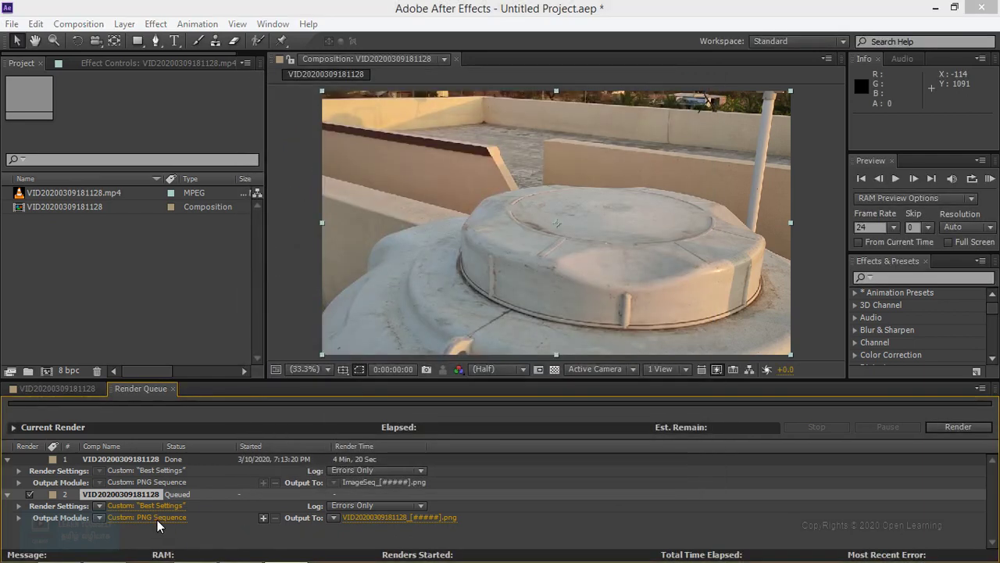
Review the PNG compression options and output format in the queued copy's output module settings.
left_click(148, 517)
left_click(635, 175)
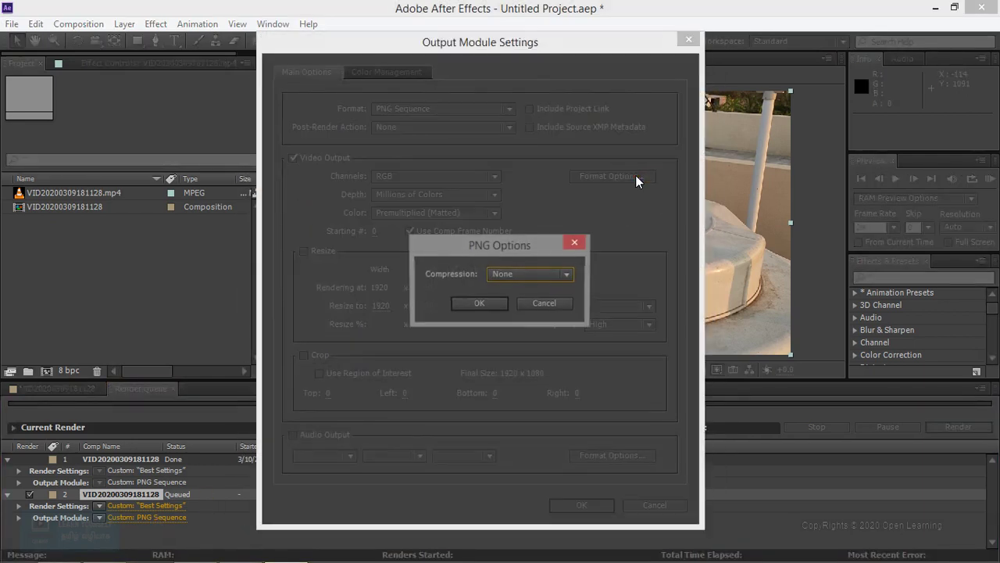
left_click(545, 278)
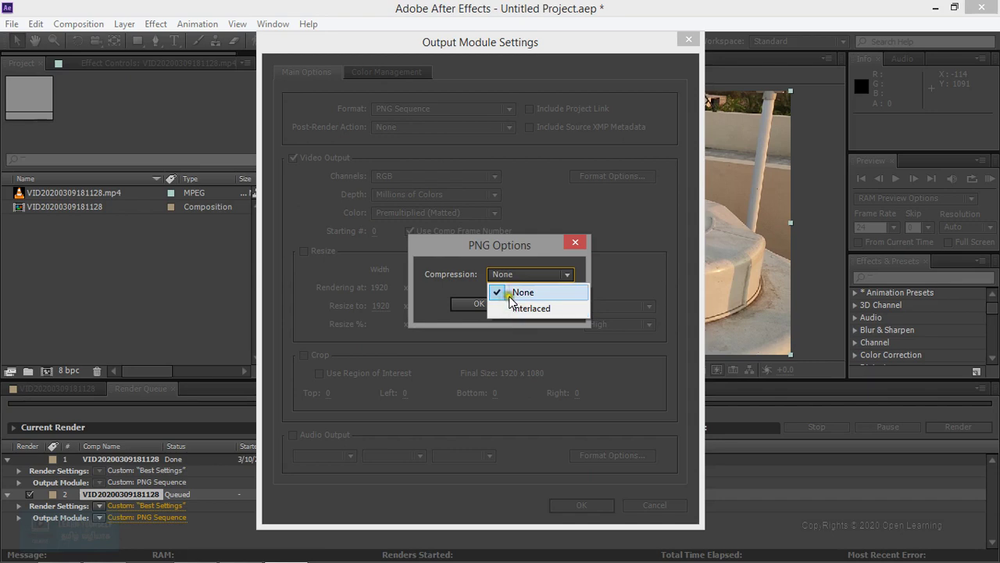
left_click(495, 250)
left_click(543, 305)
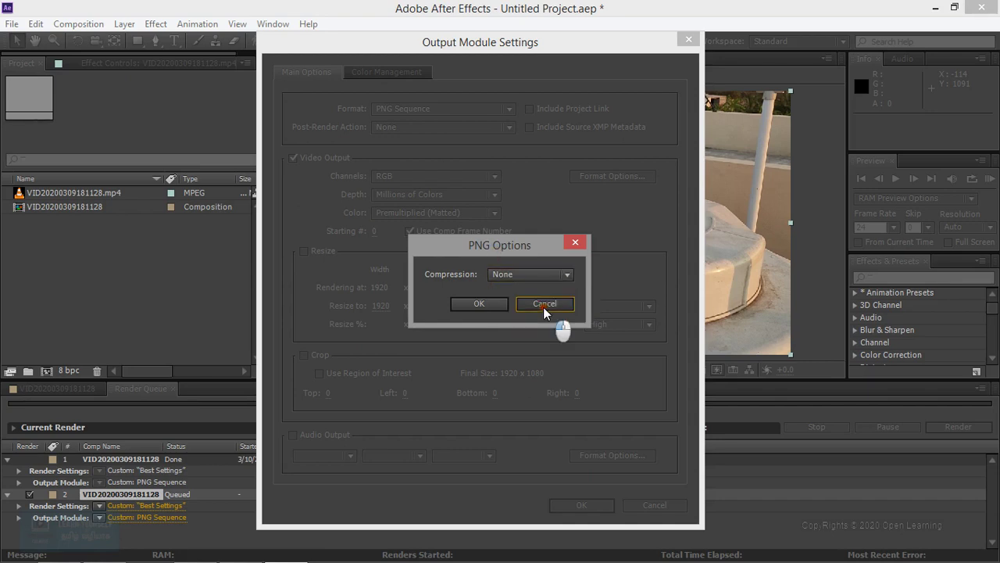
left_click(451, 109)
left_click(451, 110)
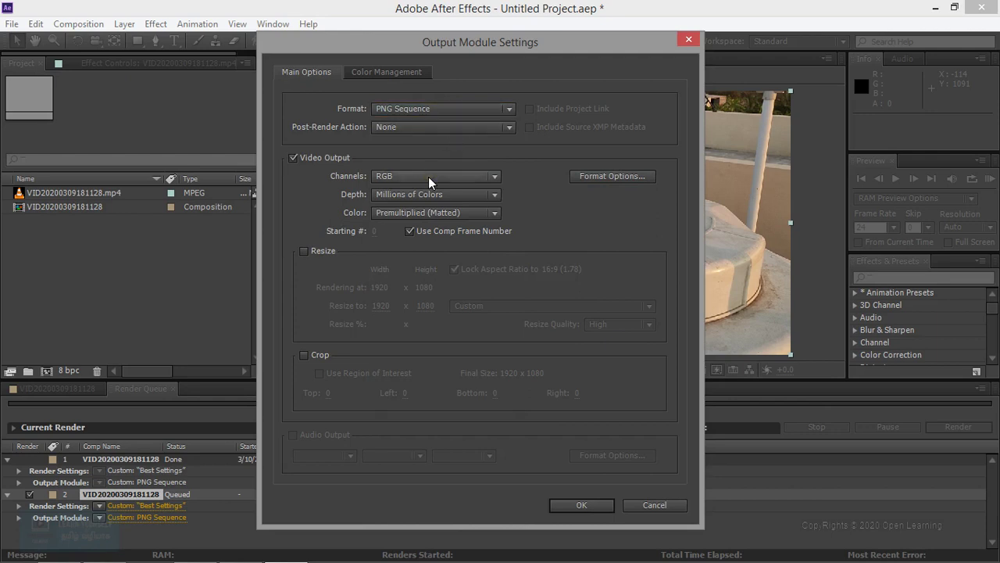
Enable resizing of the video output and set the resize quality to Low.
left_click(304, 251)
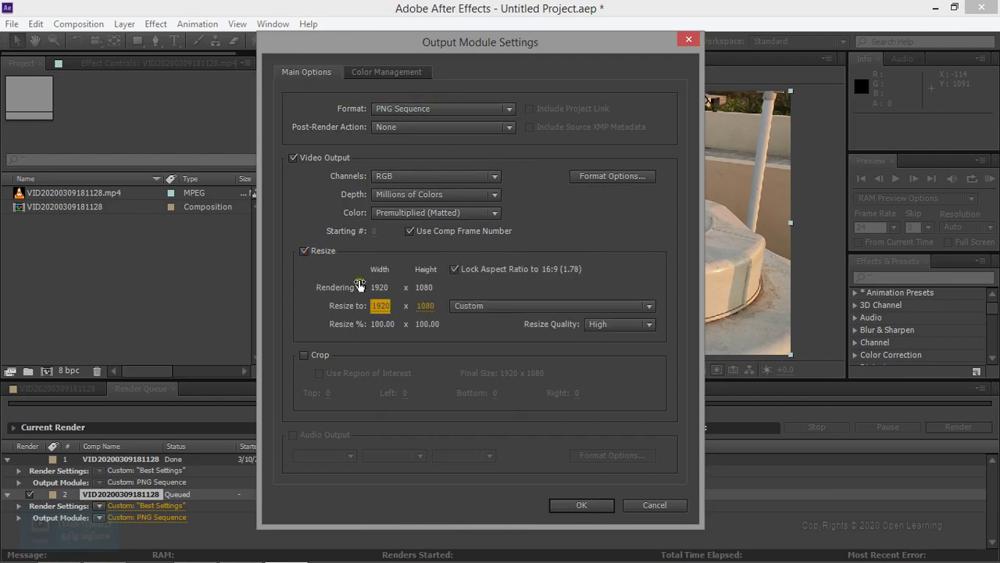
left_click(613, 322)
left_click(619, 342)
left_click(462, 349)
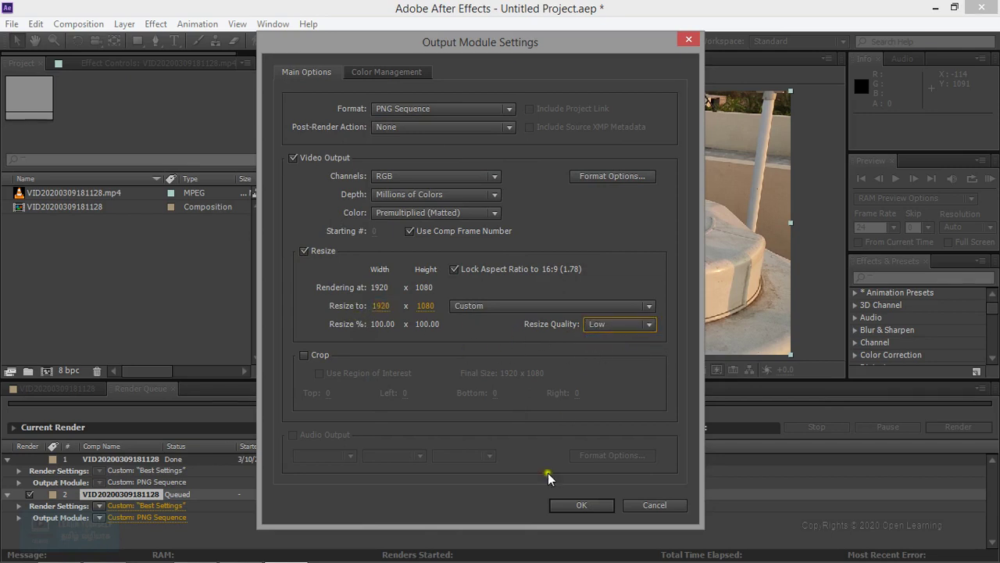
left_click(583, 506)
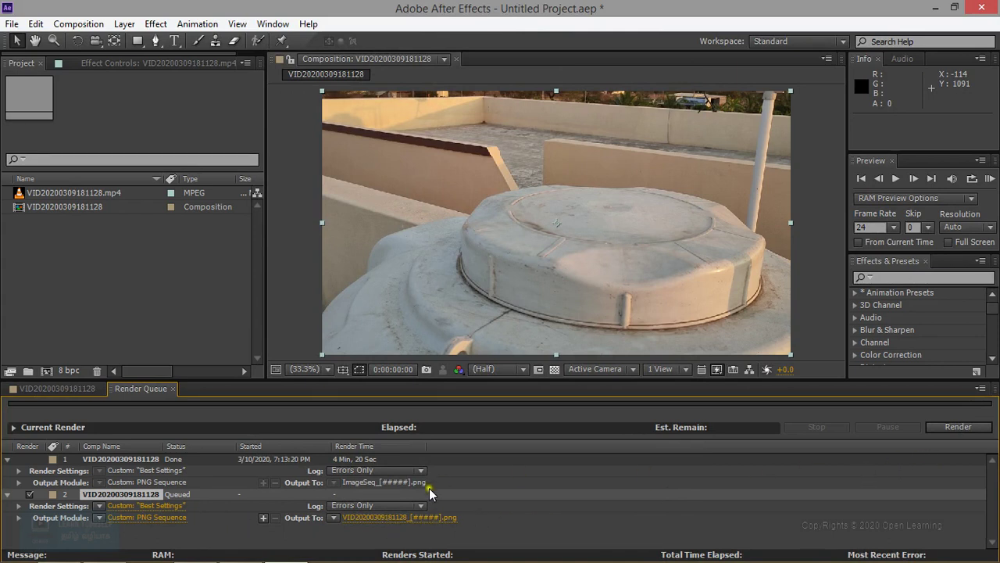
Create a folder named LowSizeImageSeq beside the ImageSeq folder for the queued copy's output.
left_click(378, 518)
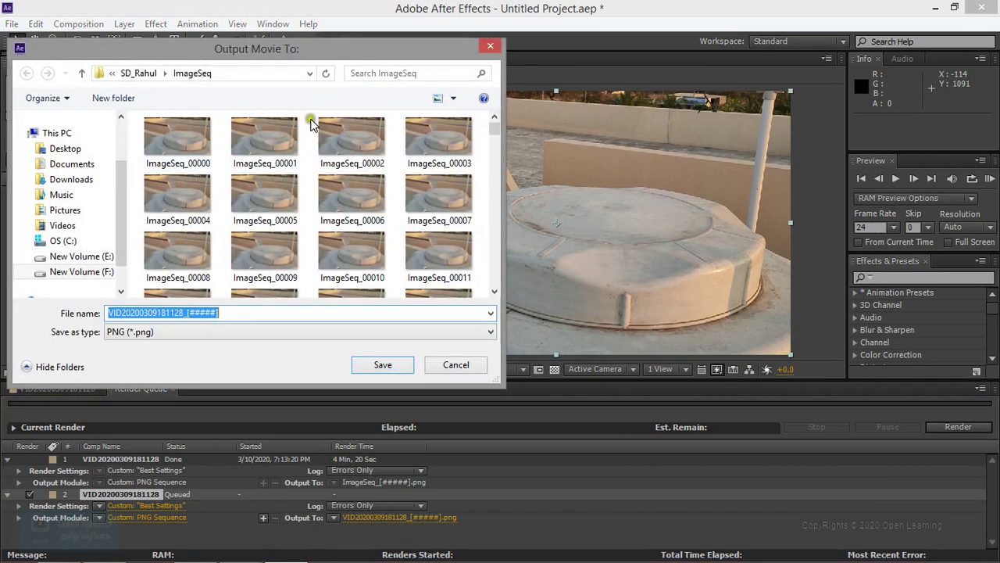
left_click(139, 74)
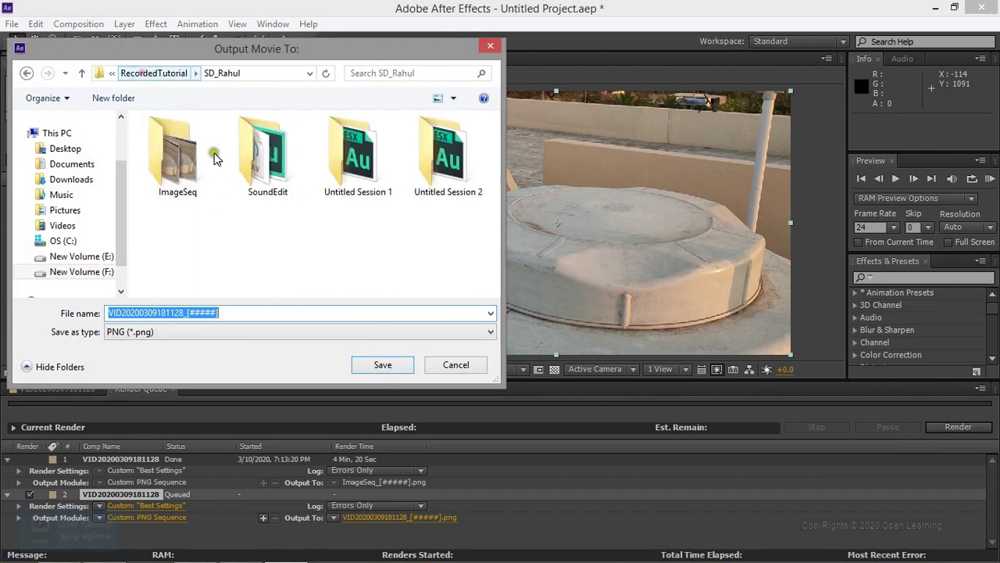
left_click(178, 191)
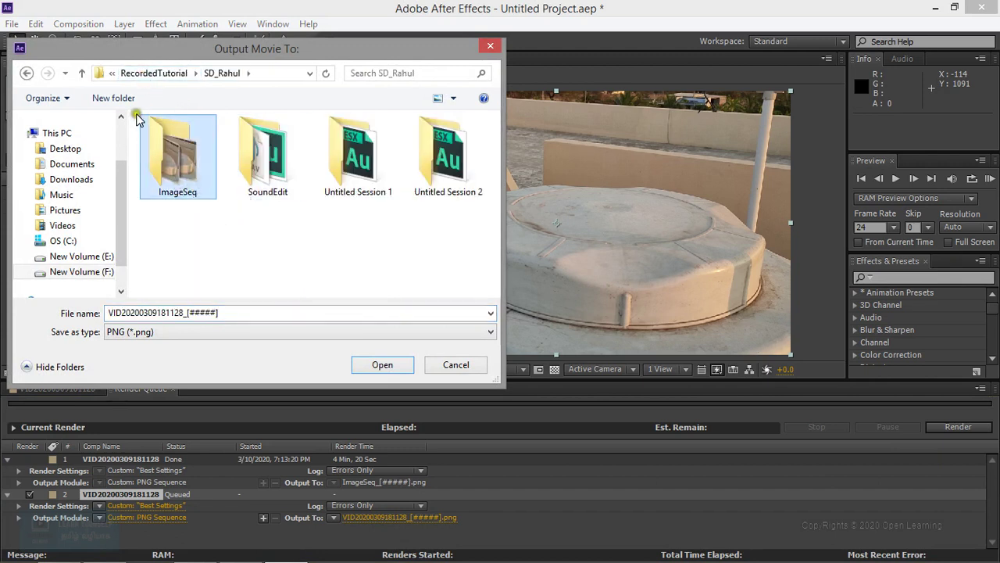
left_click(114, 98)
type("Li")
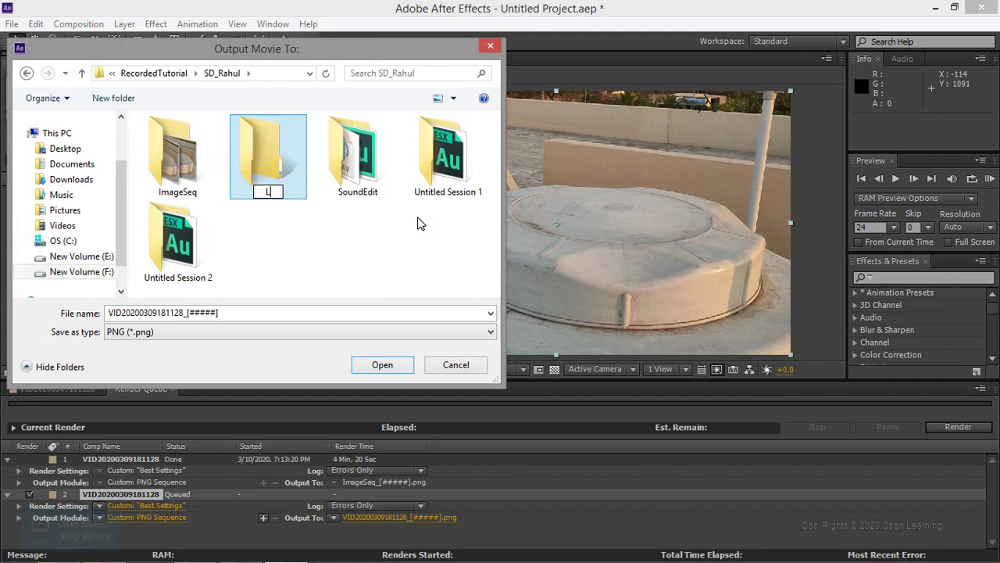
type("owSize")
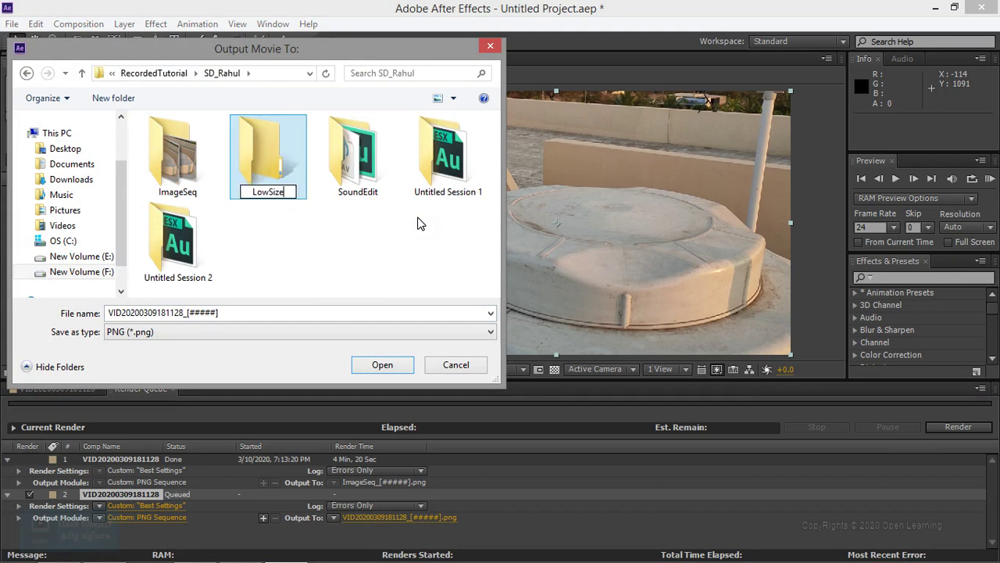
type("ImageSeq")
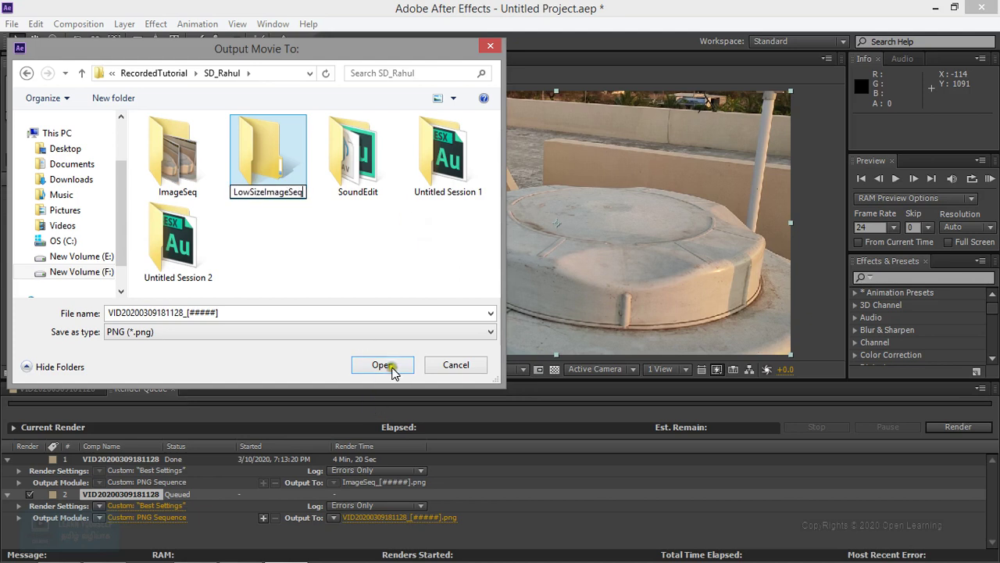
left_click(274, 171)
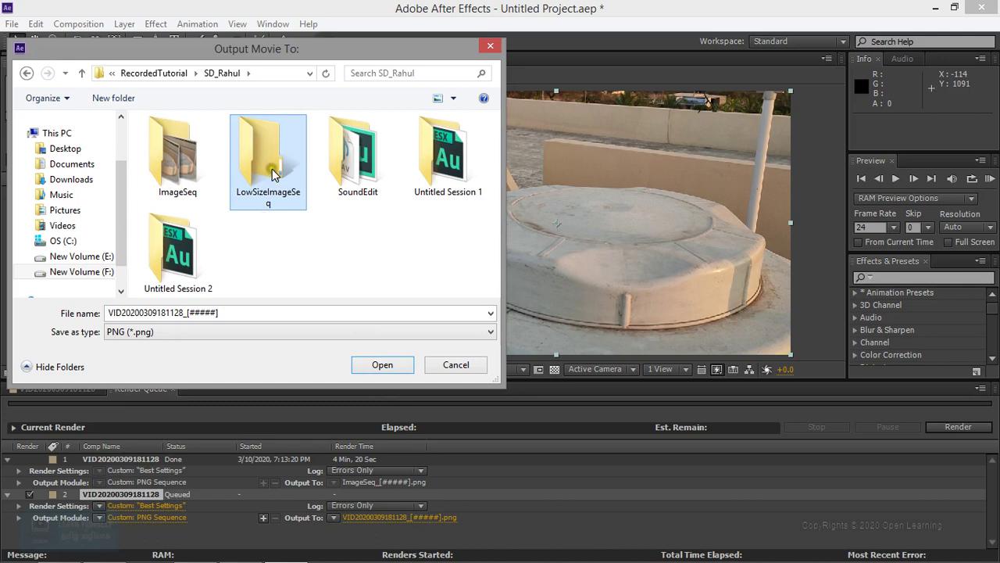
Save the queued copy's output in the LowSizeImageSeq folder with the file name LowImageSeq_[#####].
double_click(268, 160)
double_click(183, 311)
double_click(182, 311)
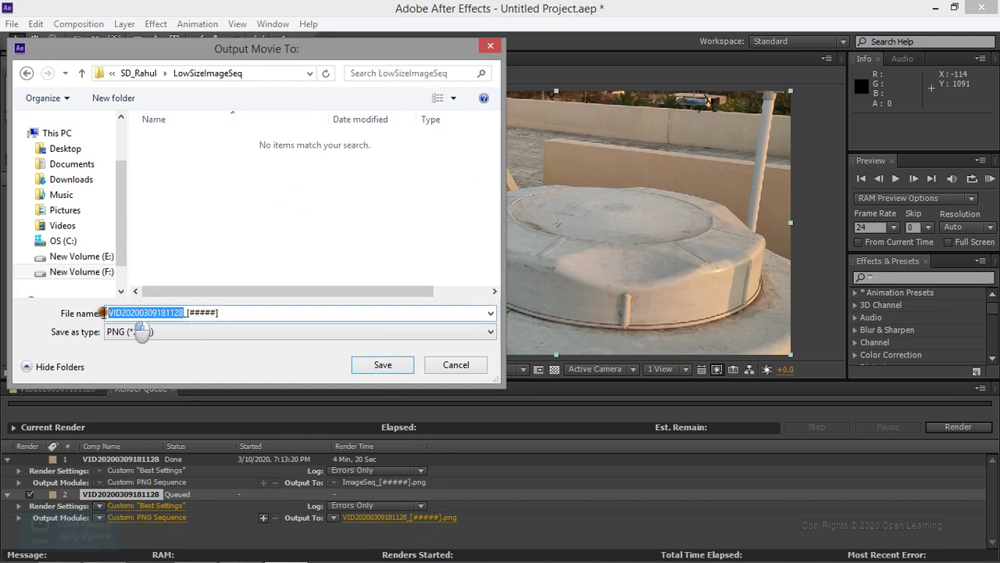
type("LSi")
key("BackSpace")
key("BackSpace")
type("owImageSe")
key("Return")
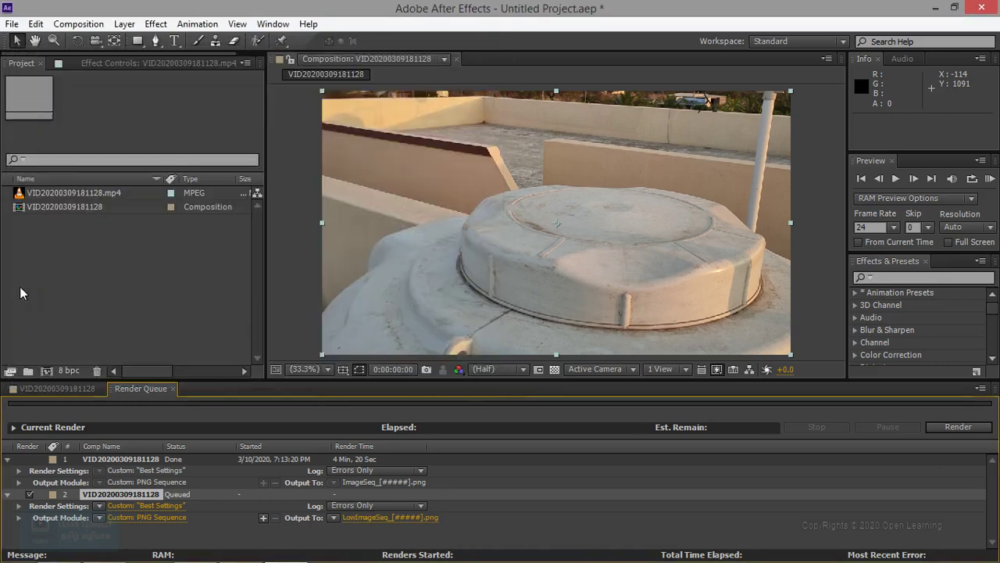
Start rendering the queued copy, and stop the render before it completes.
left_click(959, 428)
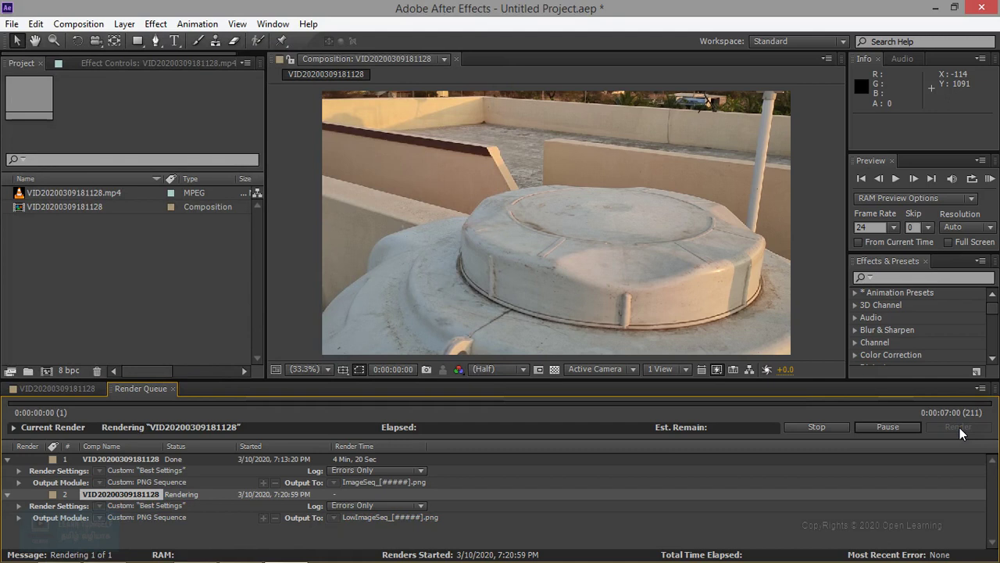
left_click(816, 427)
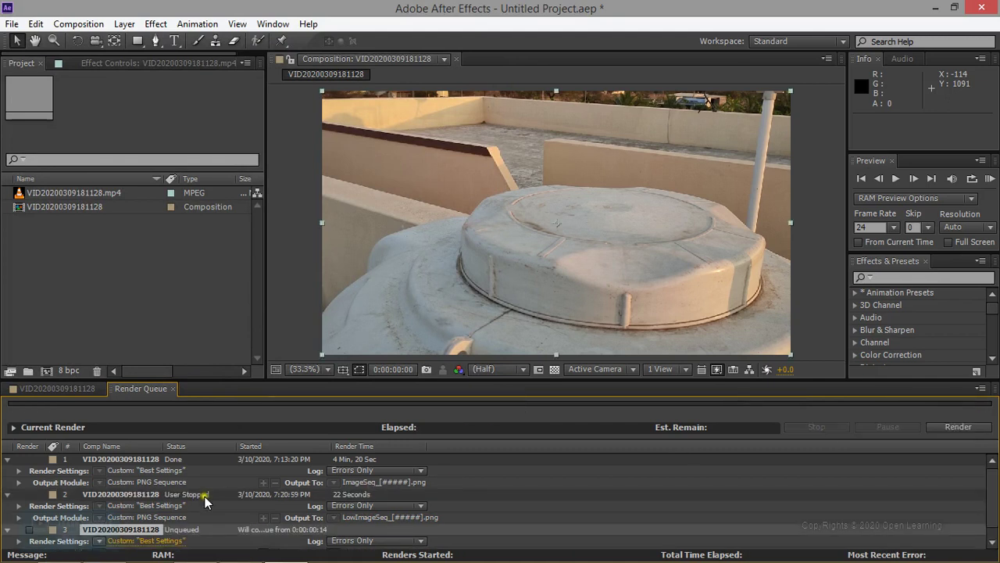
Review the render settings of the unqueued third item in the render queue.
scroll(123, 533, "down", 1)
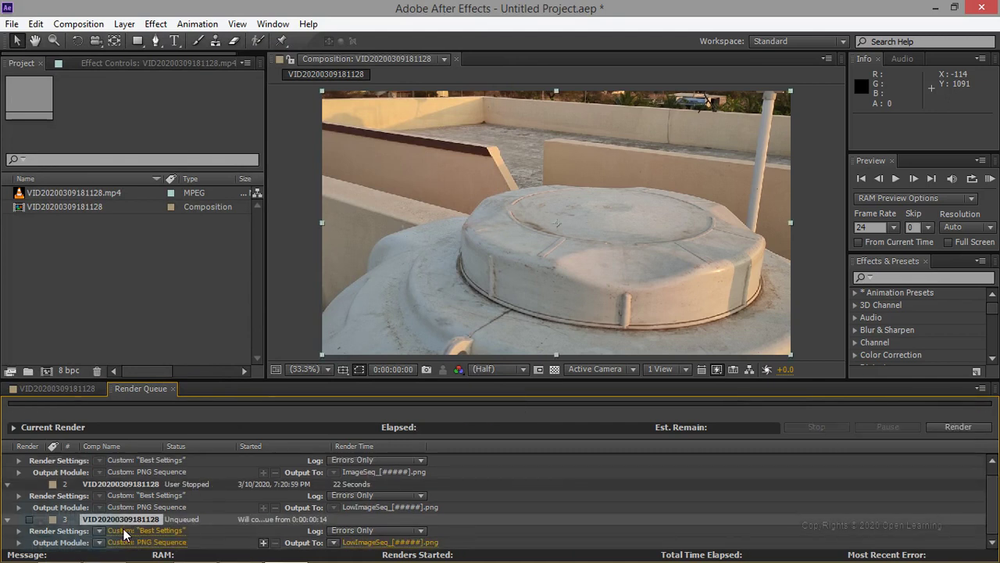
left_click(166, 532)
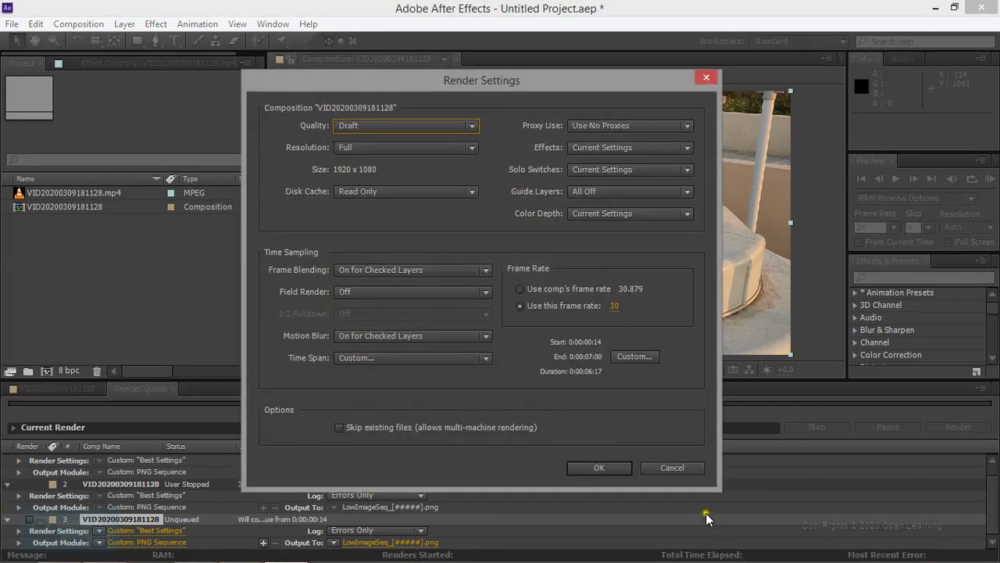
left_click(598, 468)
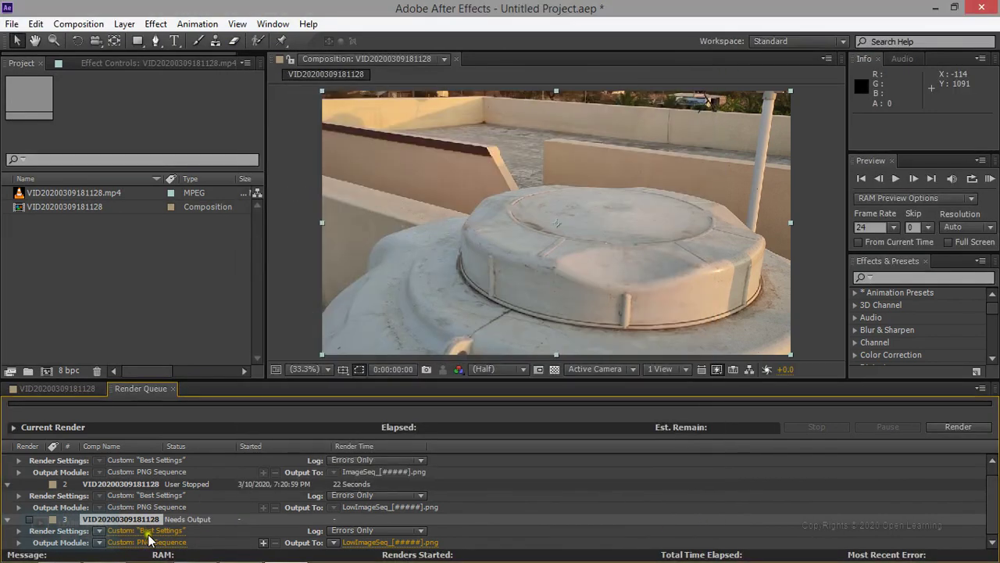
Change the third item's output format to JPEG Sequence at Low quality and save it as LowImageSeq_[#####] in the LowSizeImageSeq folder.
left_click(147, 542)
left_click(421, 110)
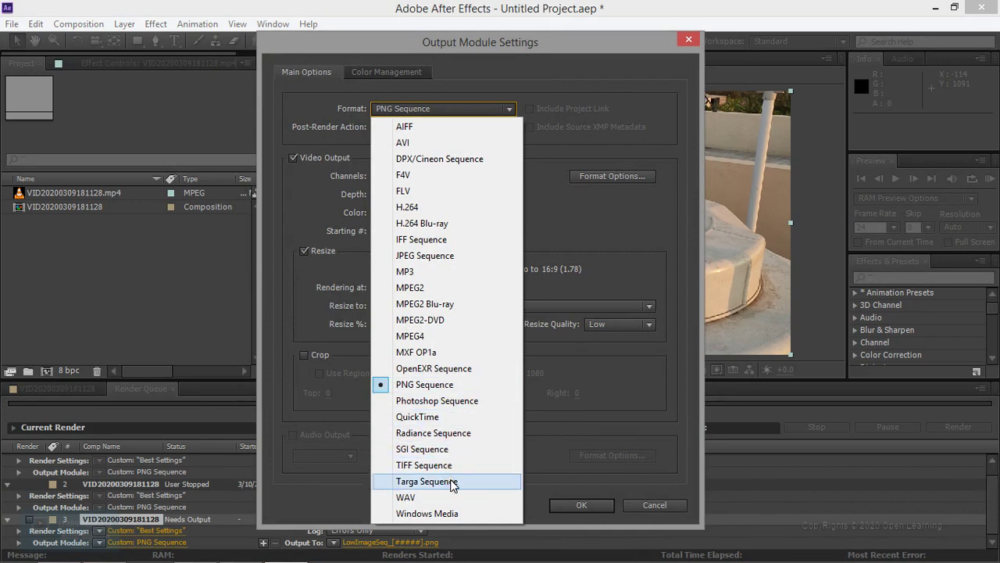
left_click(425, 256)
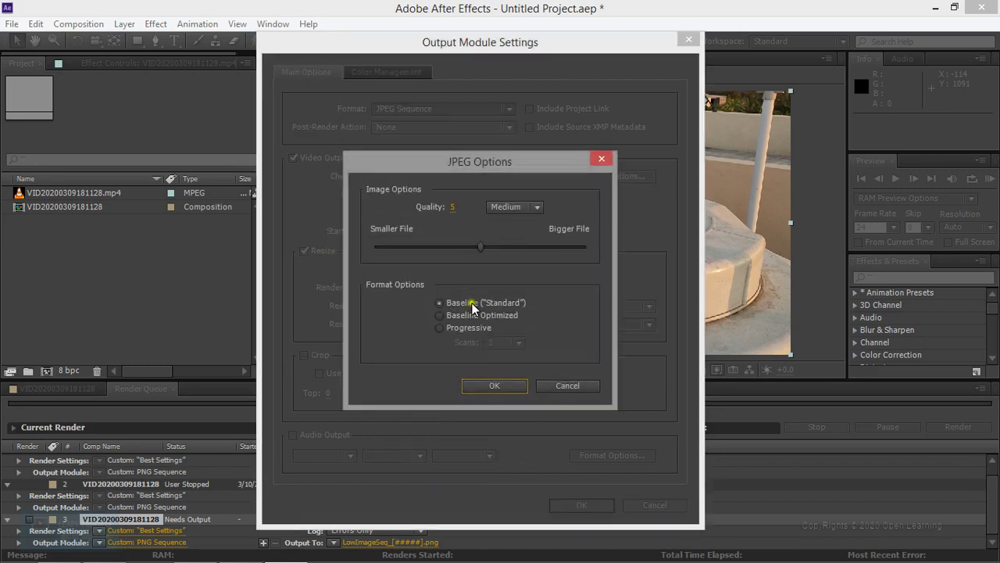
left_click(532, 207)
left_click(547, 220)
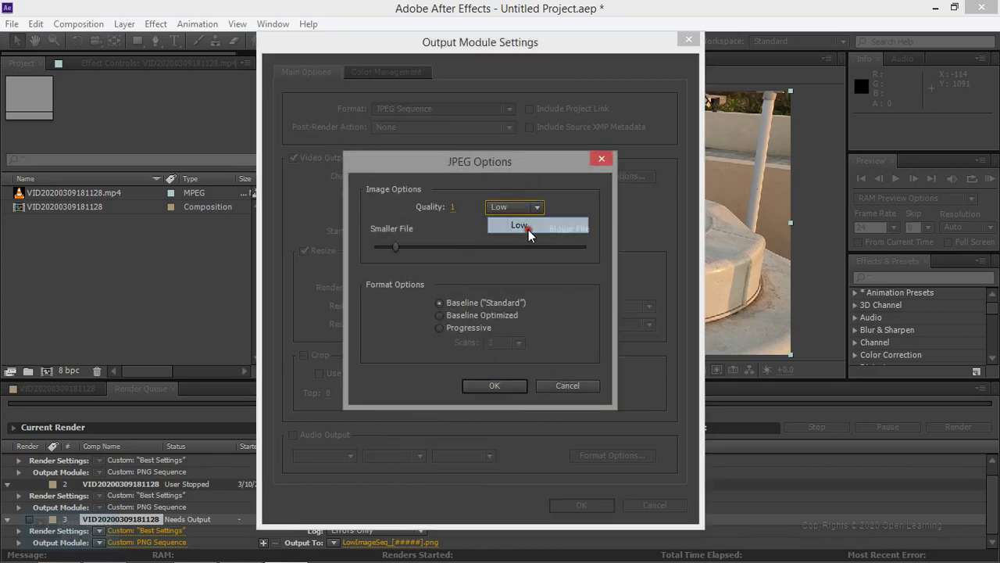
left_click(493, 385)
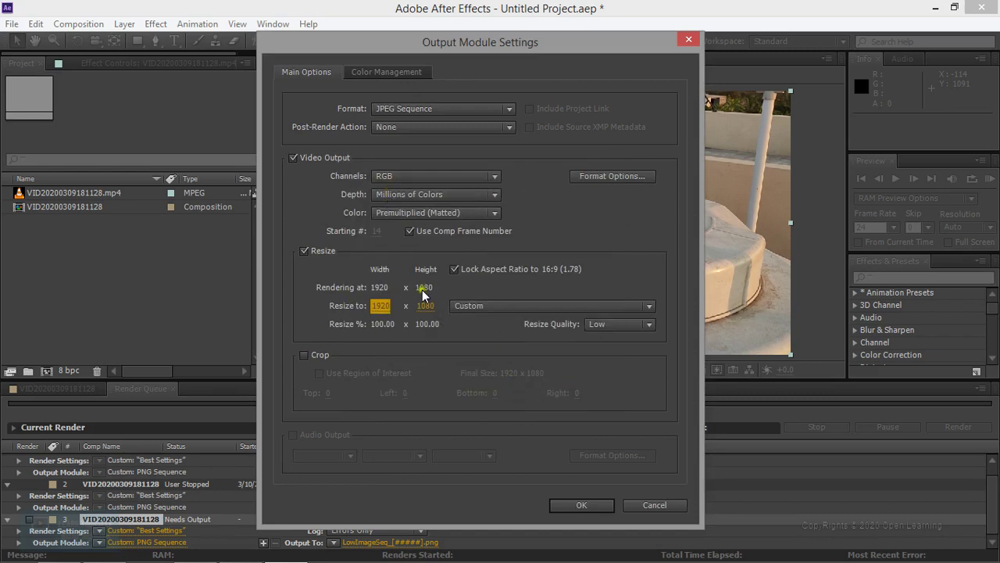
left_click(581, 510)
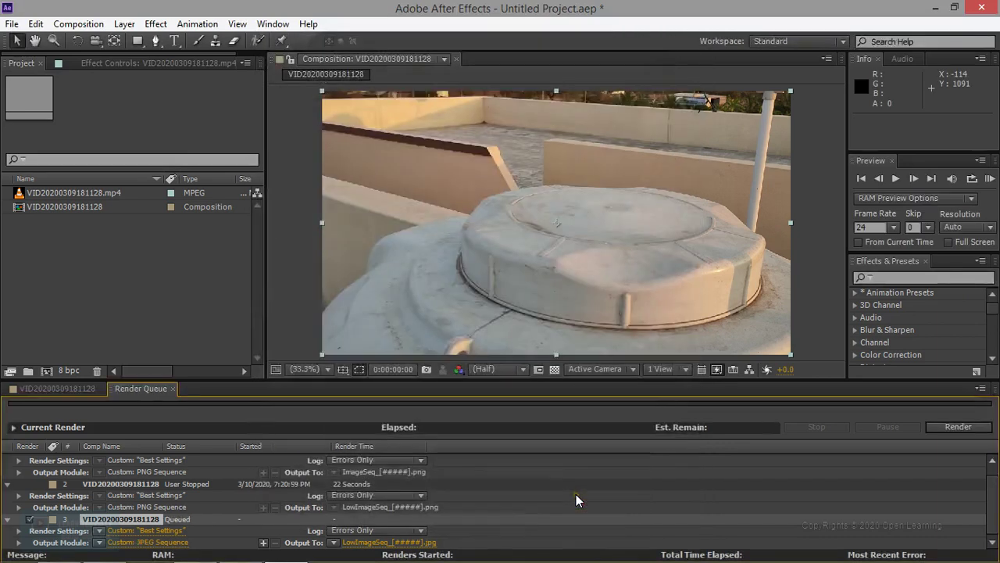
left_click(394, 542)
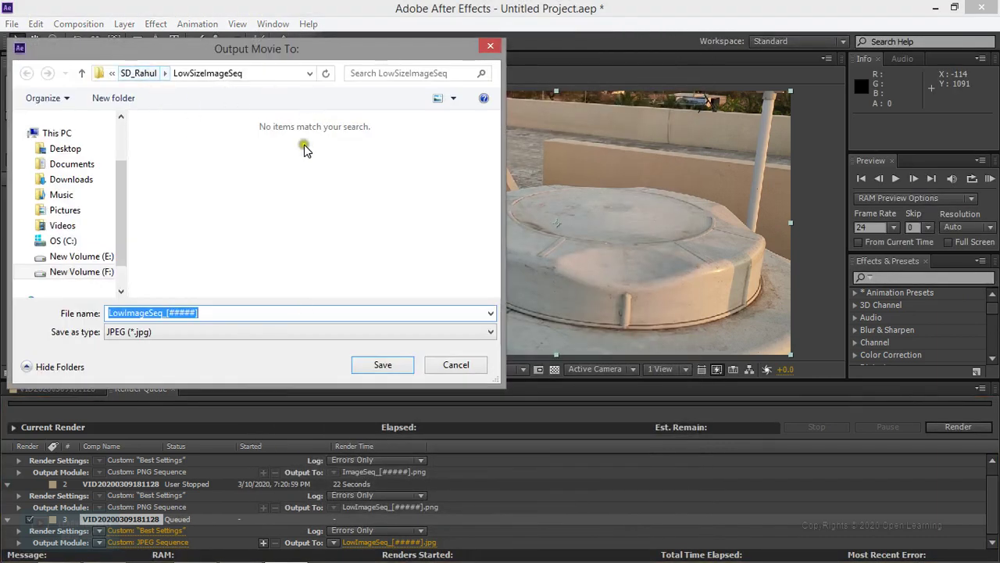
left_click(381, 367)
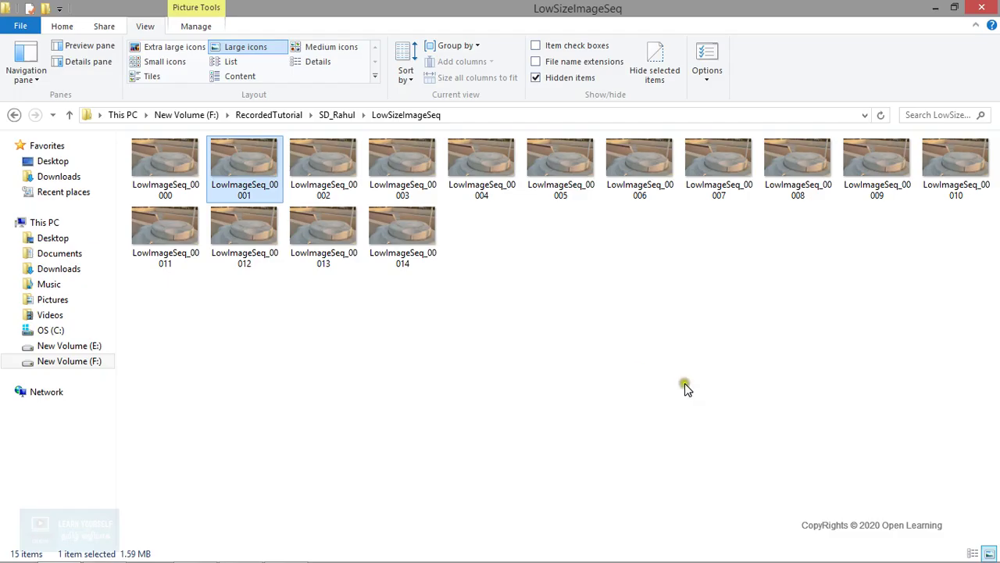
Switch to File Explorer and delete all the rendered frames in the LowSizeImageSeq folder.
key("ctrl+a")
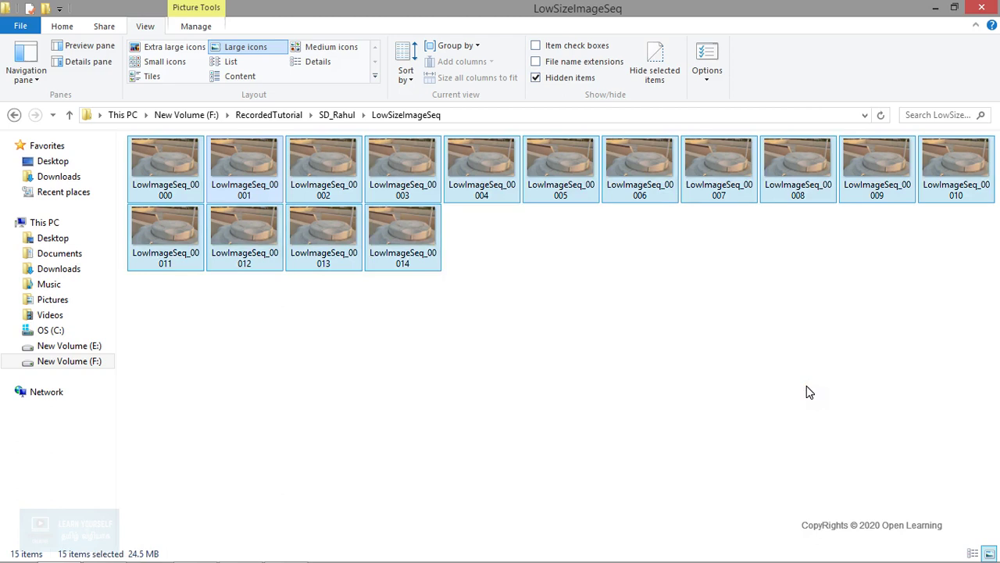
key("Delete")
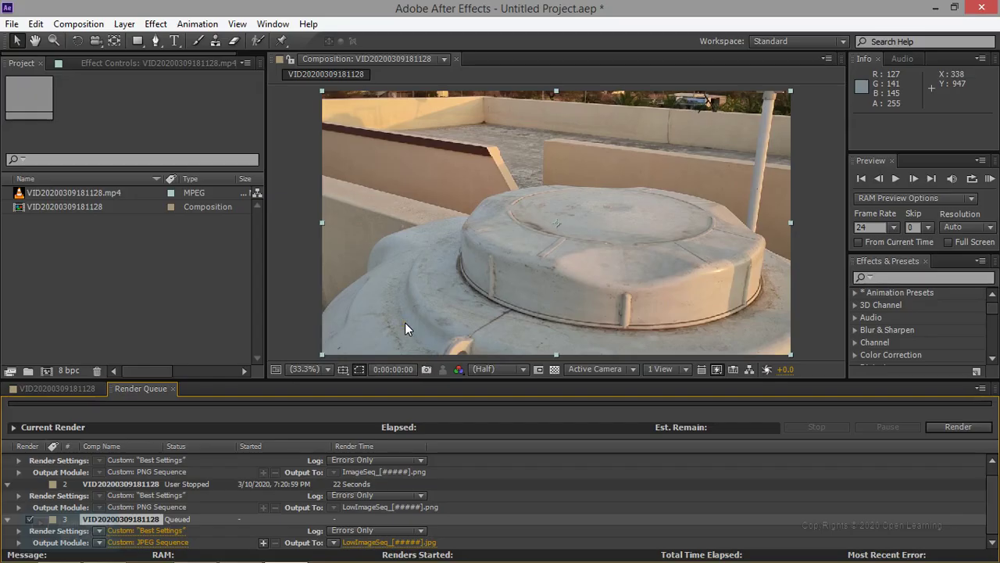
Render the queued JPEG sequence, and check the LowImageSeq_00015 frame and file details of LowImageSeq_00054 in File Explorer's LowSizeImageSeq folder.
left_click(958, 427)
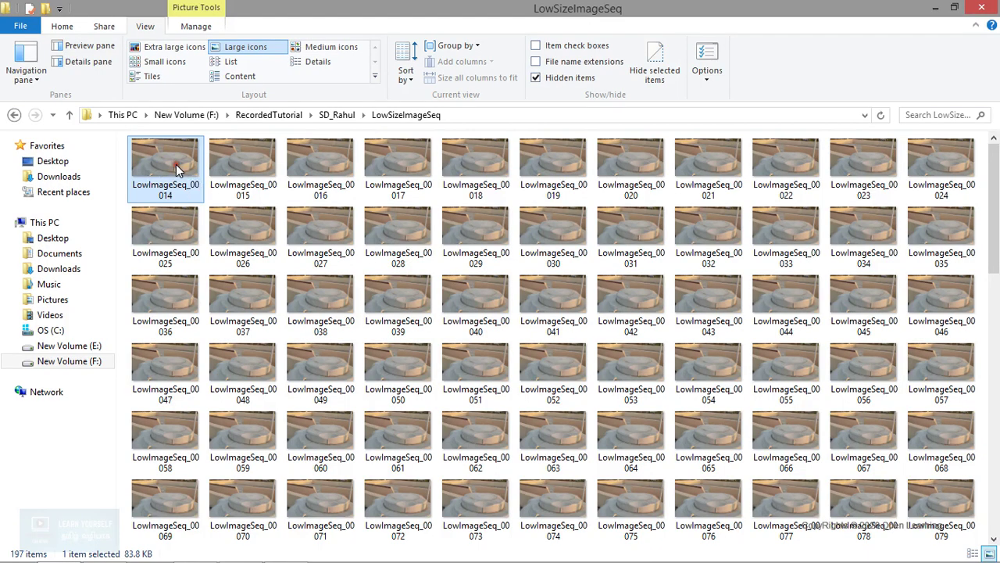
double_click(239, 168)
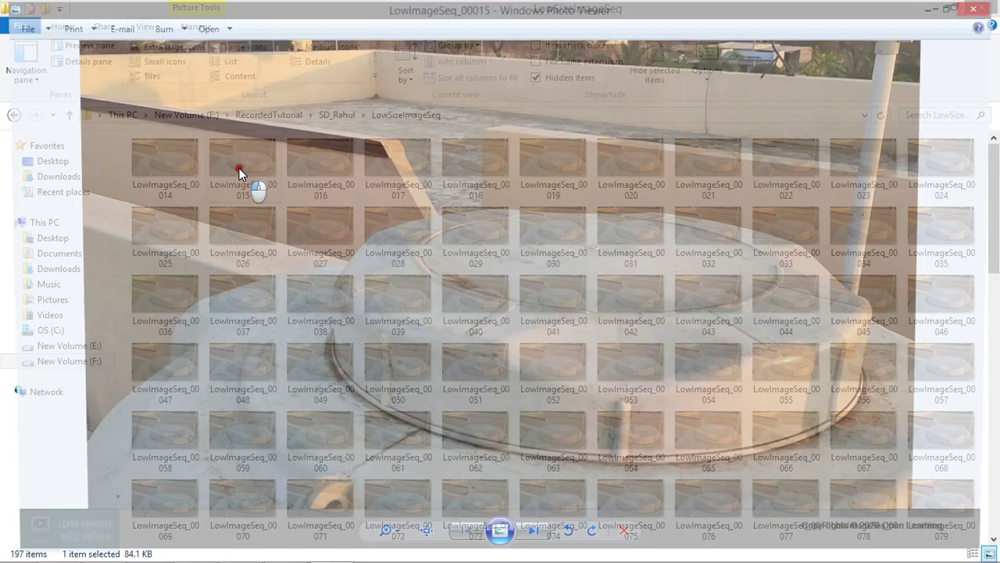
left_click(981, 8)
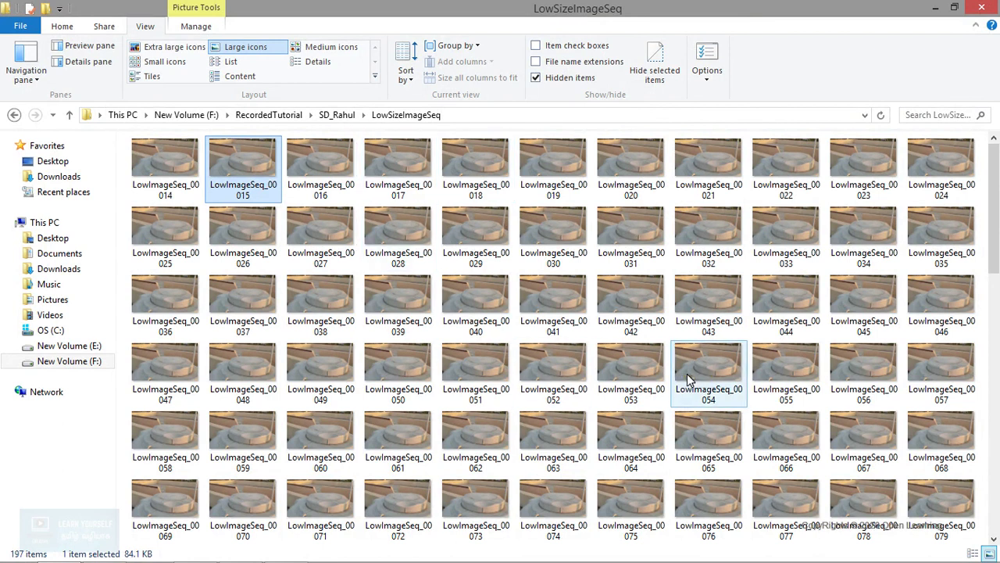
mouse_move(689, 379)
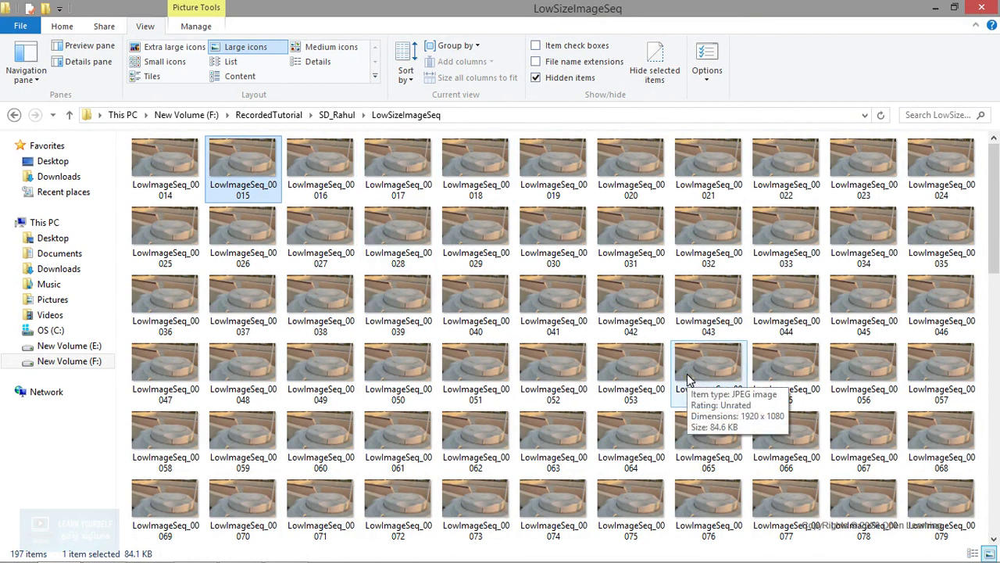
Check the file details of the PNG frame ImageSeq_00116 in the ImageSeq folder for comparison, and return to the LowSizeImageSeq folder.
left_click(337, 115)
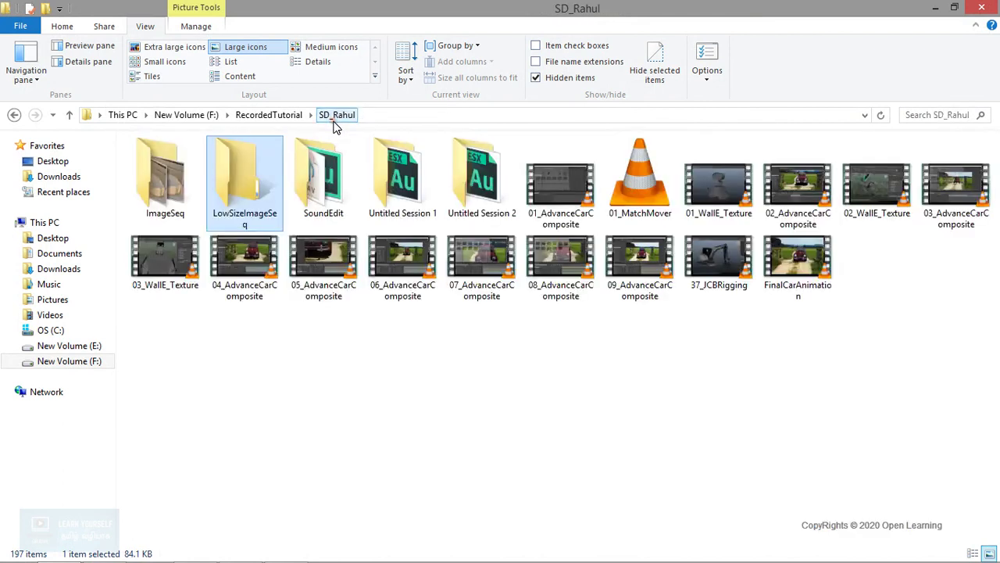
left_click(164, 192)
double_click(164, 192)
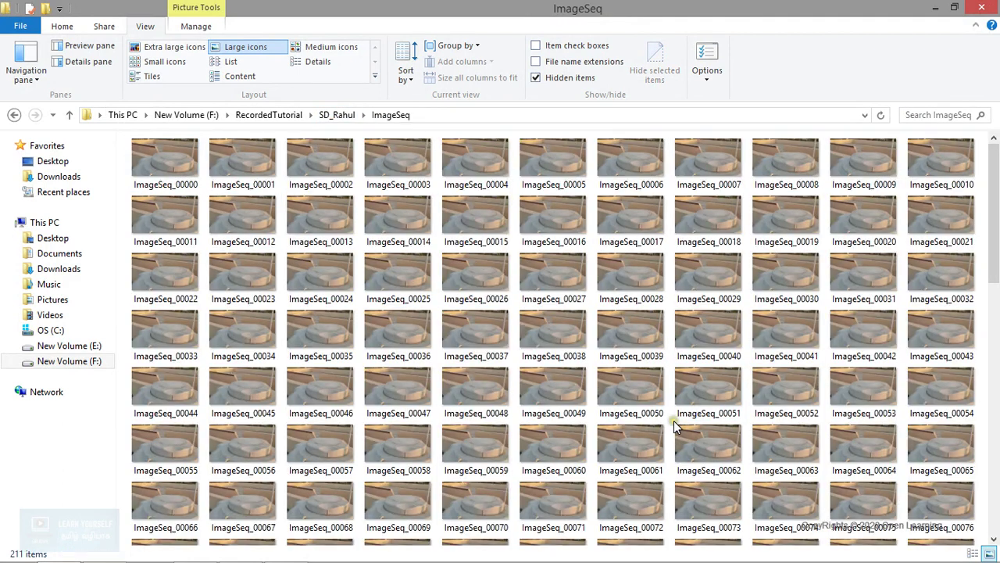
scroll(674, 408, "down", 5)
left_click(625, 344)
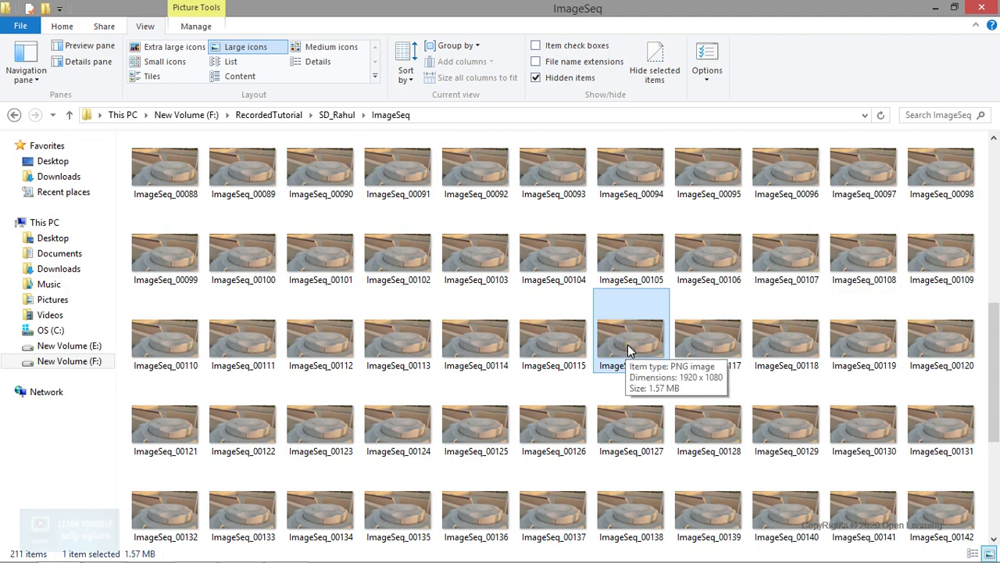
left_click(341, 122)
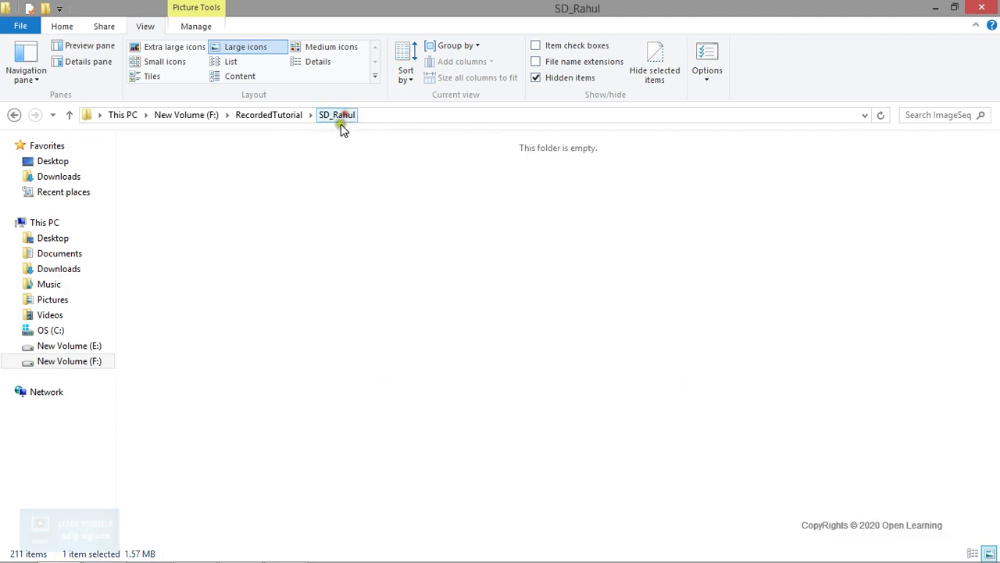
double_click(268, 183)
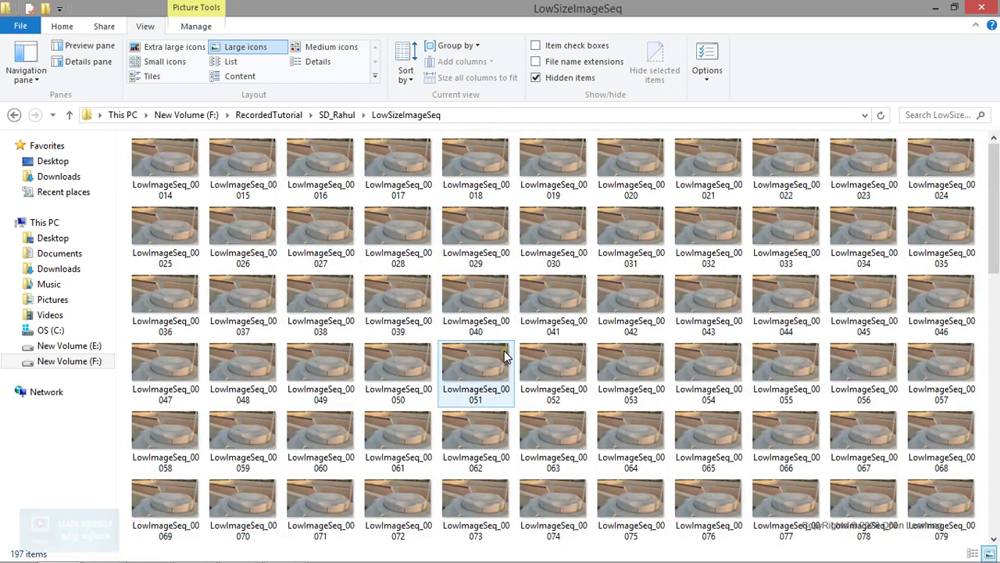